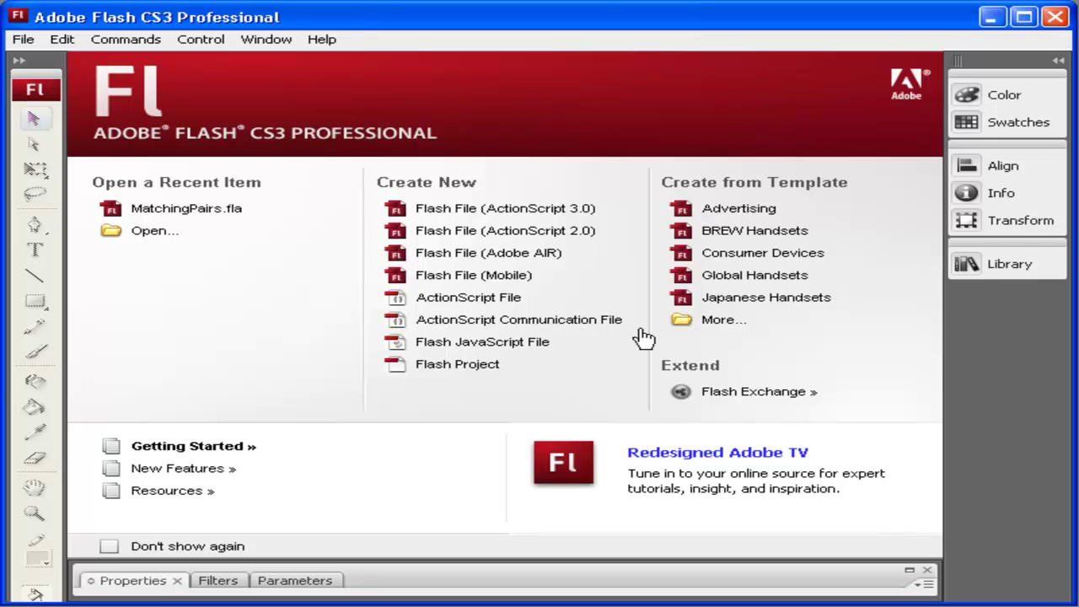
- Create a new ActionScript 3.0 Flash file and raise the timeline divider to enlarge the stage
left_click(540, 219)
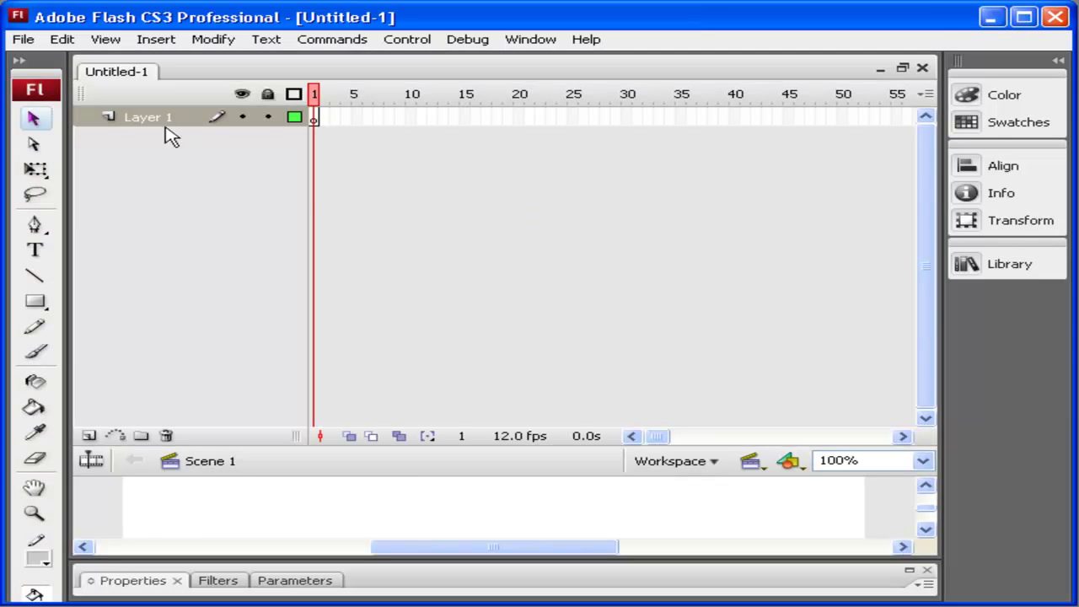
left_click_drag(524, 453, 534, 176)
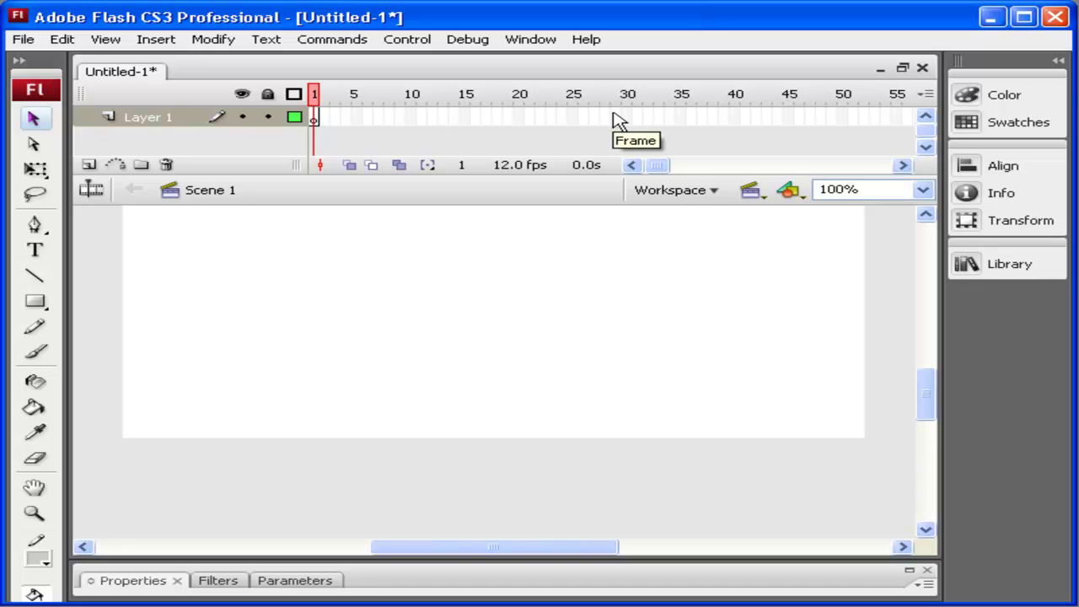
- Review Document Properties and keep the 550 × 400 px stage, white background and 12 fps
left_click(529, 167)
double_click(531, 173)
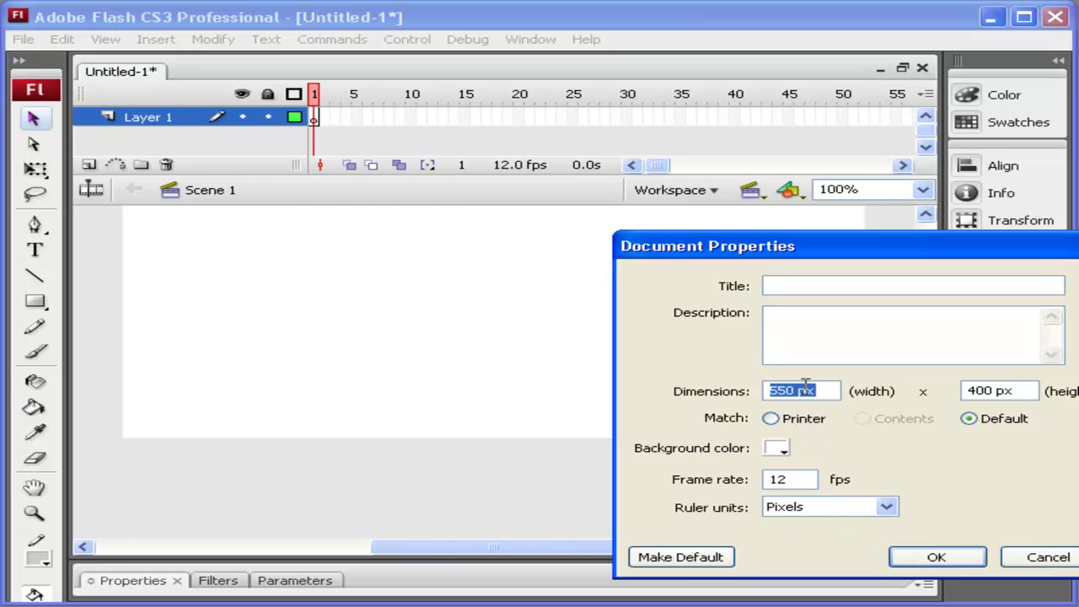
left_click(927, 562)
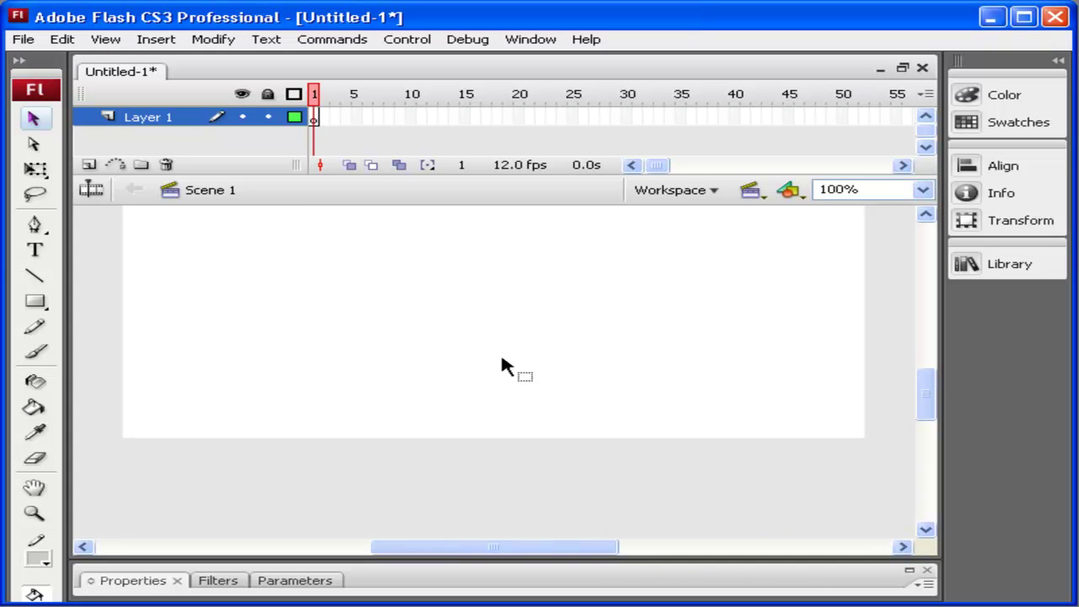
- Select the Brush tool, paint a test dot on the stage, then undo it
left_click_drag(925, 402, 930, 374)
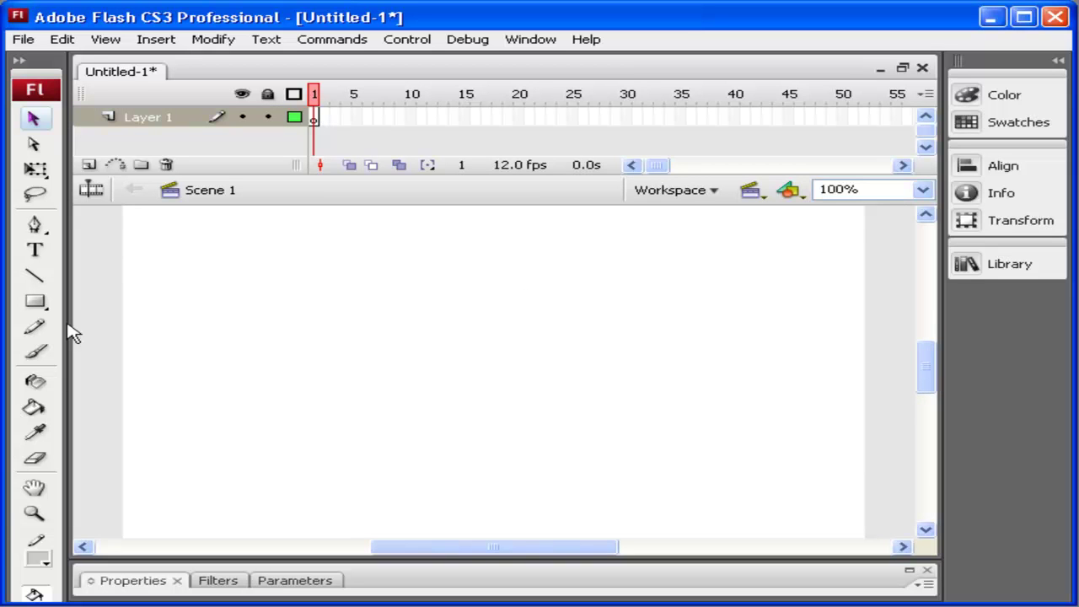
left_click(35, 354)
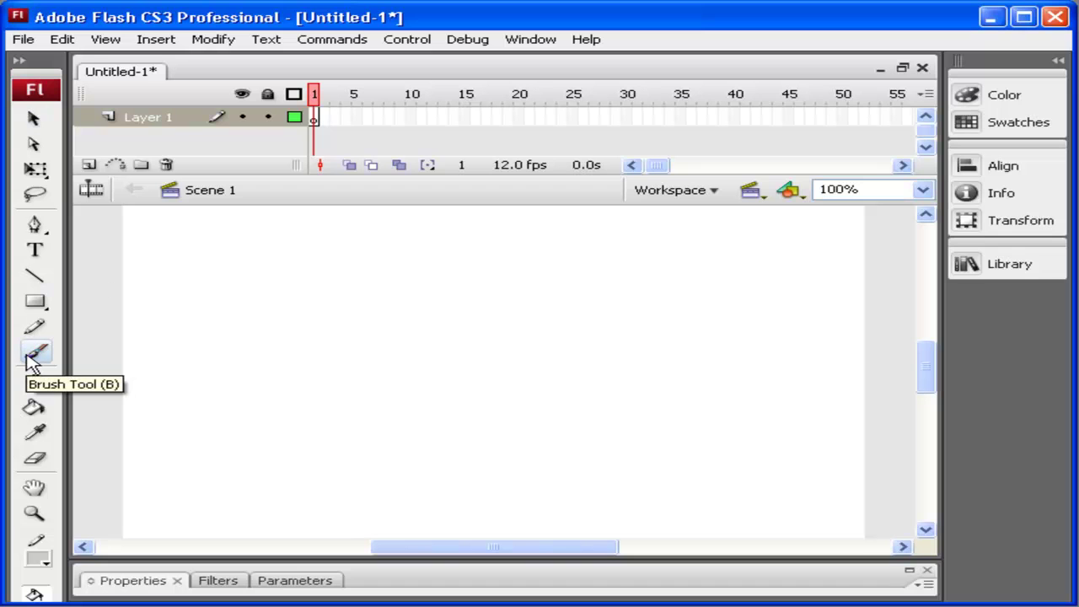
left_click_drag(925, 366, 927, 379)
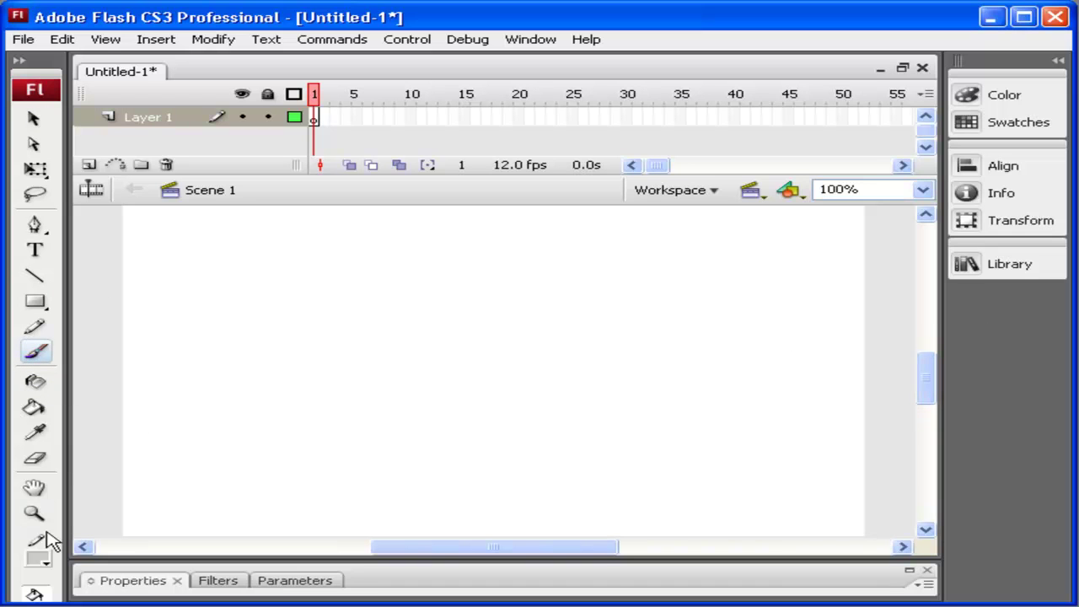
left_click(39, 560)
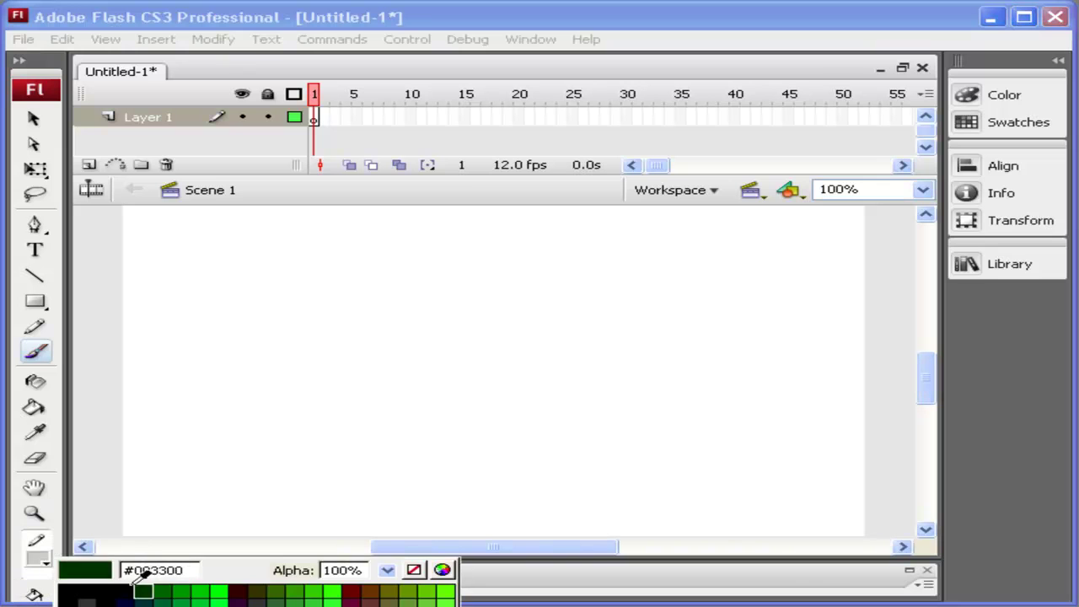
left_click(184, 590)
left_click(138, 519)
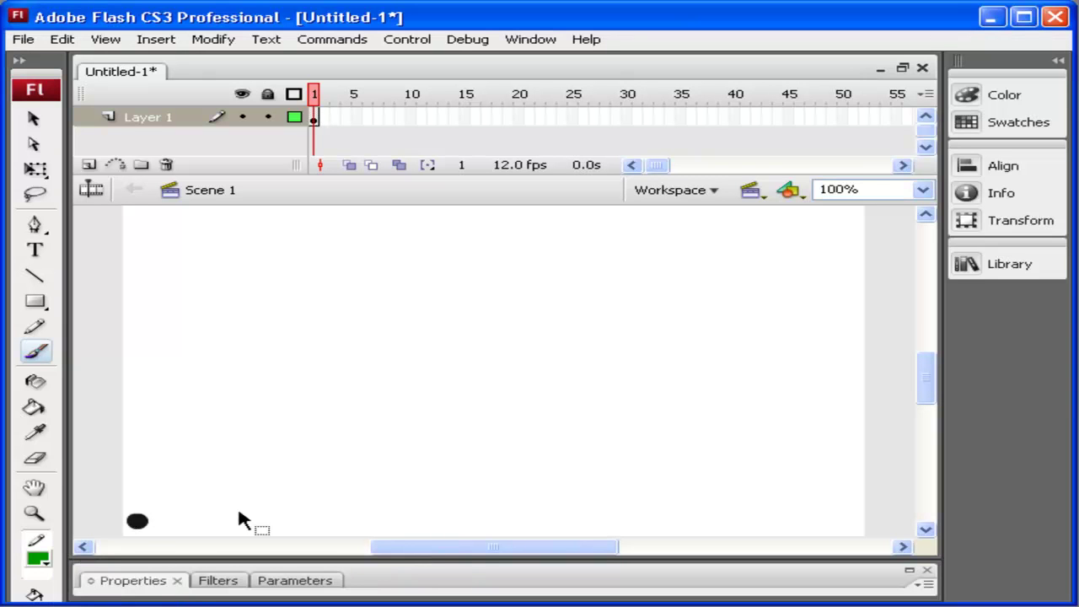
key("ctrl+z")
- Set the fill colour to green #009900 and paint a dot near the stage's bottom-left
left_click(18, 61)
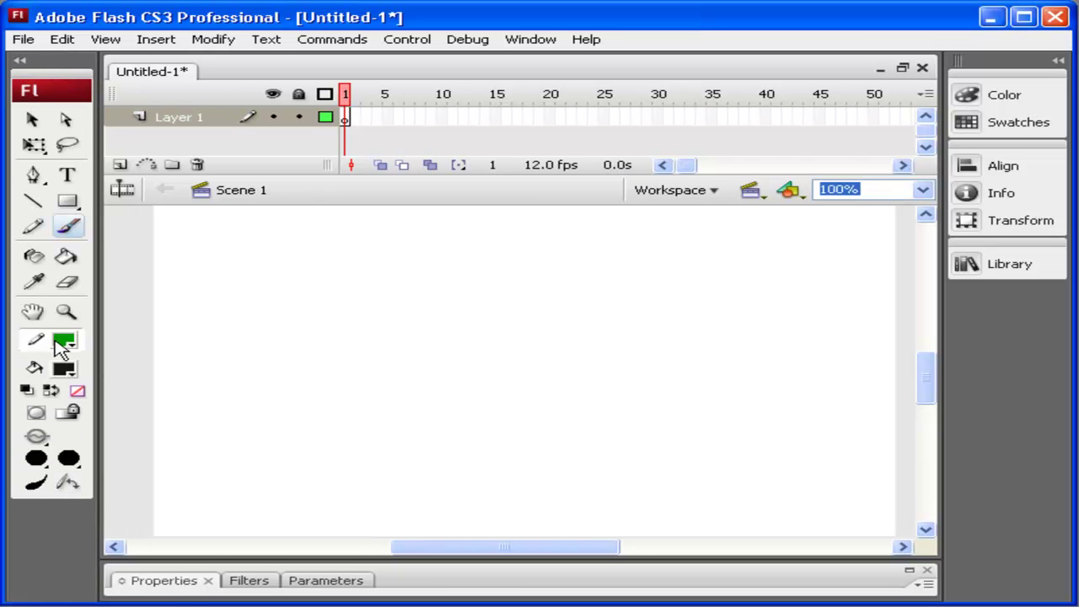
left_click(66, 371)
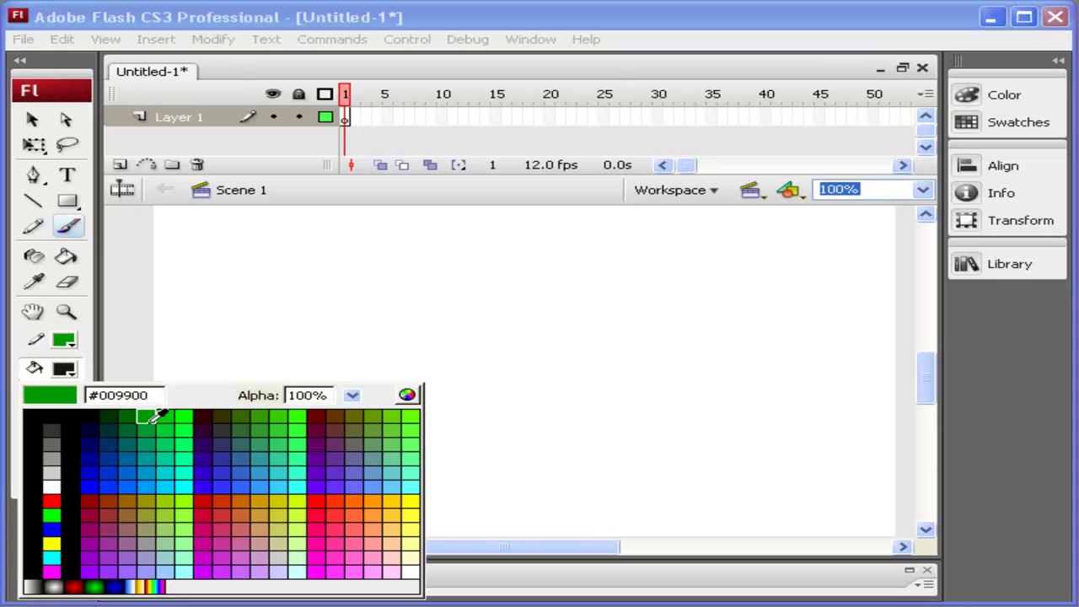
left_click(144, 416)
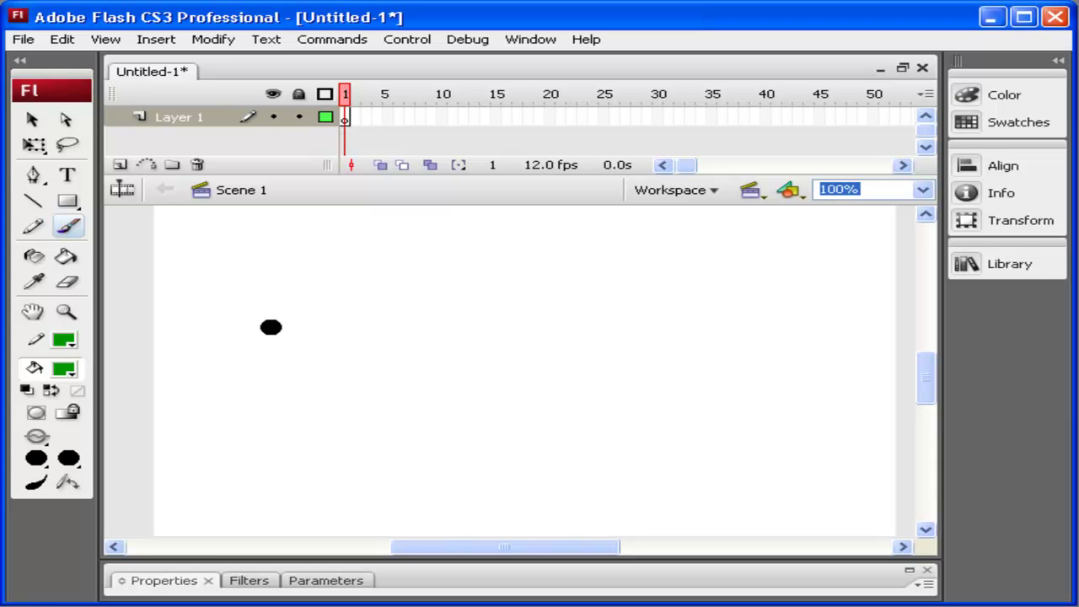
left_click(159, 532)
- Insert a blank keyframe at frame 2 via Insert > Timeline
left_click(157, 43)
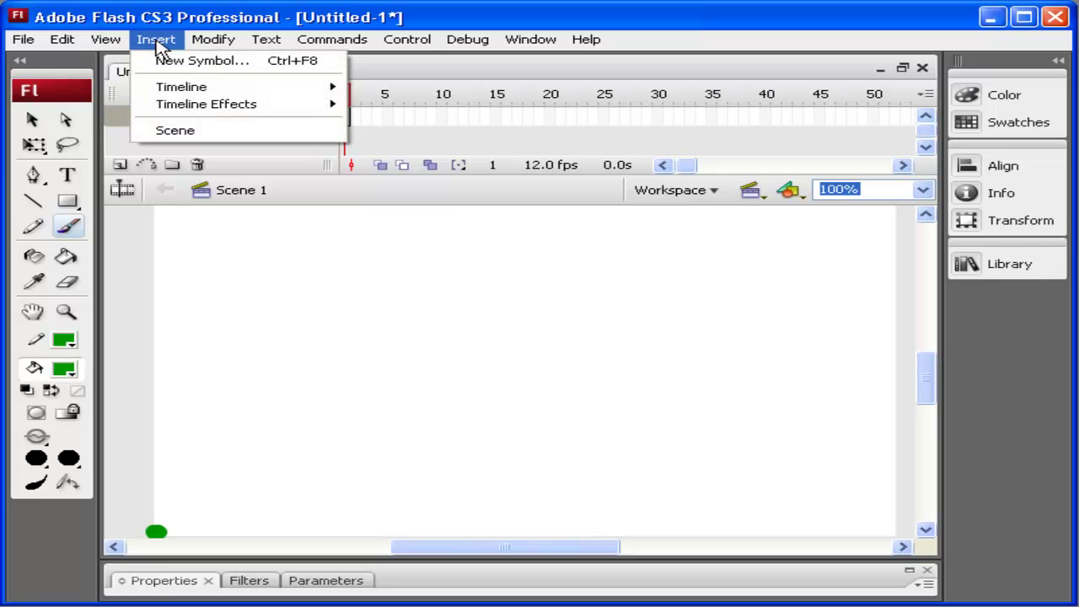
mouse_move(193, 88)
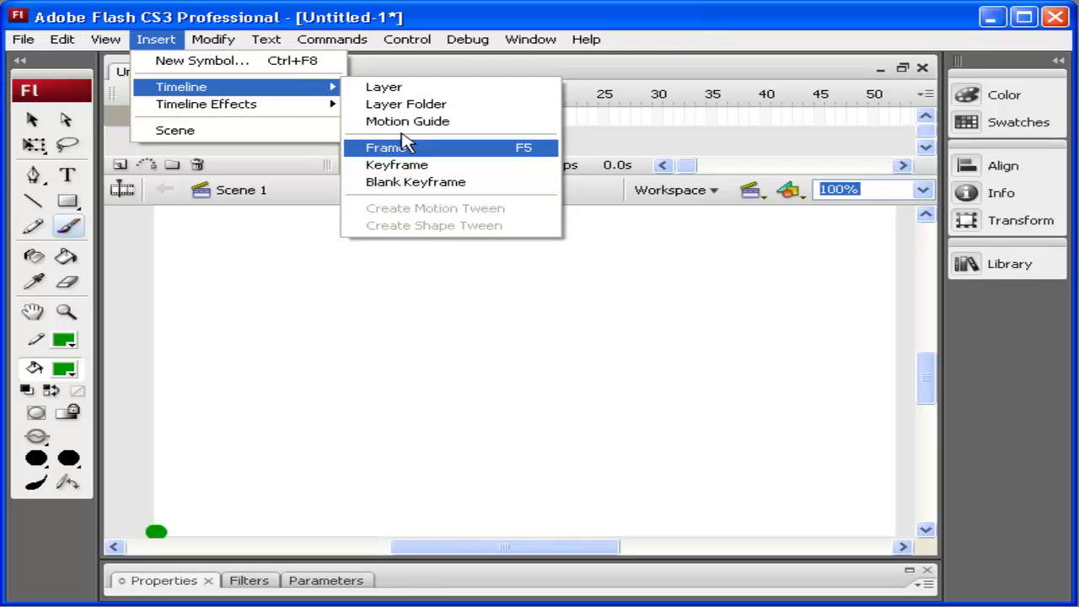
left_click(431, 183)
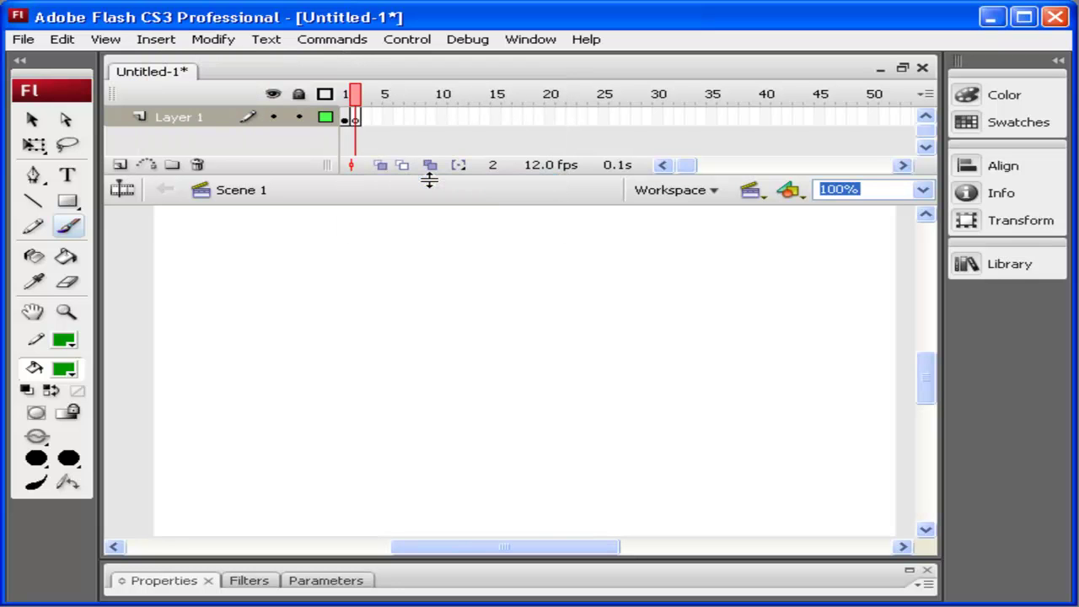
- Paste frame 1's green dot in place into frame 2 and compare both frames
left_click(345, 120)
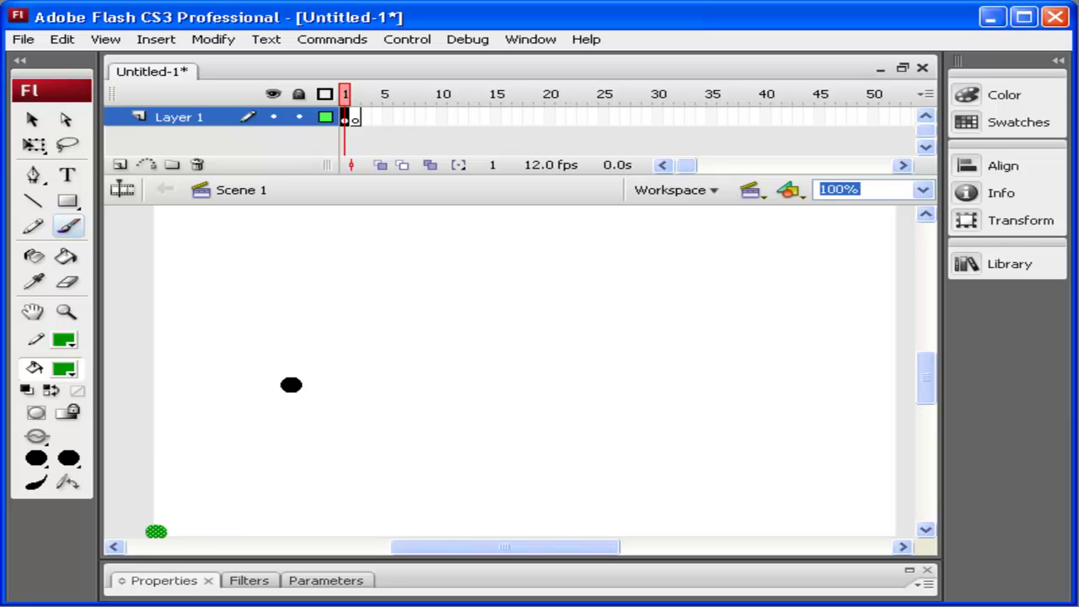
left_click(357, 118)
left_click(69, 42)
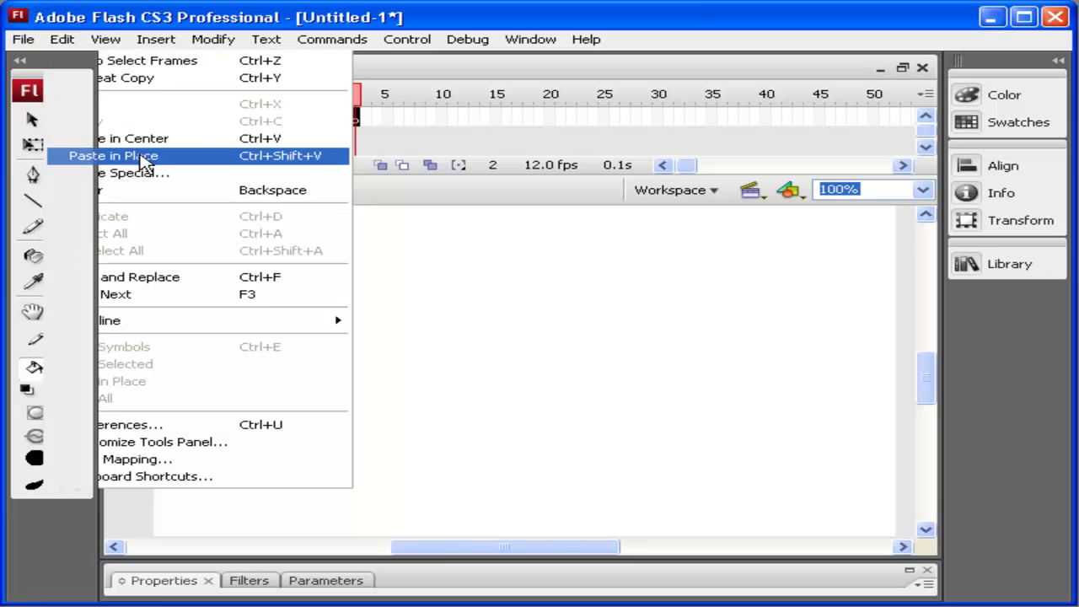
left_click(141, 157)
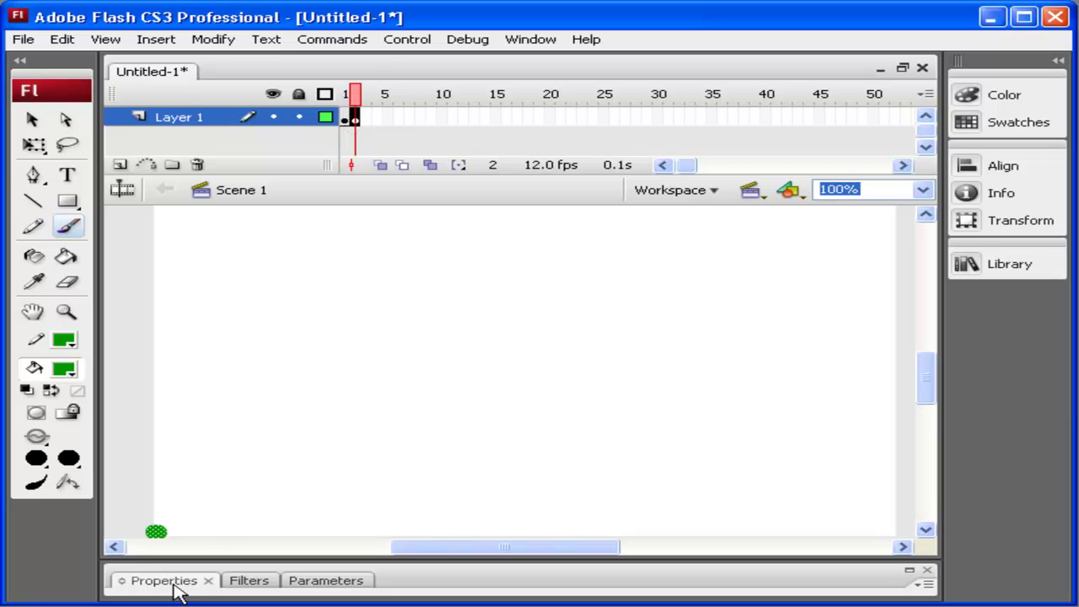
left_click(346, 120)
left_click(356, 119)
- Grow the dot into green strokes up and right across new keyframes through frame 7
left_click_drag(156, 529, 187, 513)
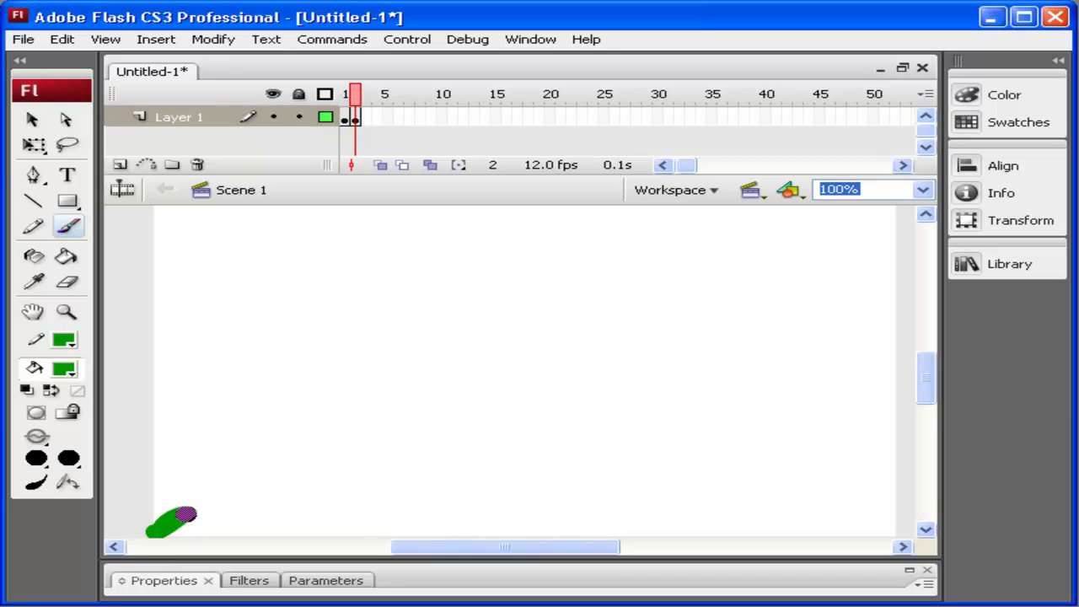
key("F6")
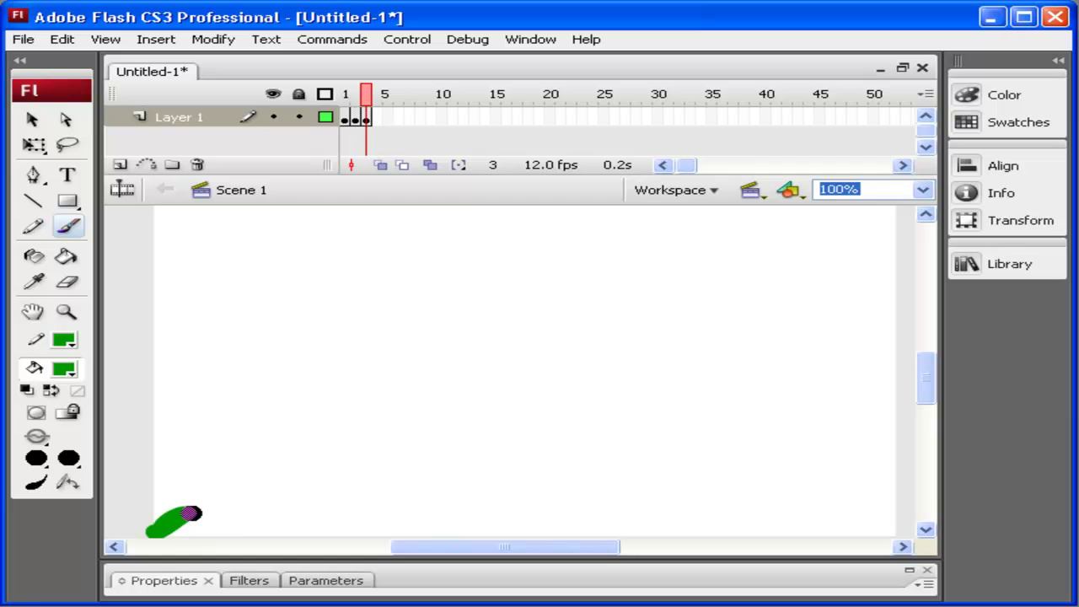
mouse_move(181, 510)
left_mouse_down()
mouse_move(192, 491)
mouse_move(199, 506)
mouse_move(241, 504)
mouse_move(220, 516)
mouse_move(234, 518)
mouse_move(255, 487)
mouse_move(278, 480)
left_mouse_up()
key("F6")
key("F6")
key("F6")
mouse_move(202, 485)
left_mouse_down()
mouse_move(175, 456)
mouse_move(218, 444)
left_mouse_up()
key("F6")
key("F6")
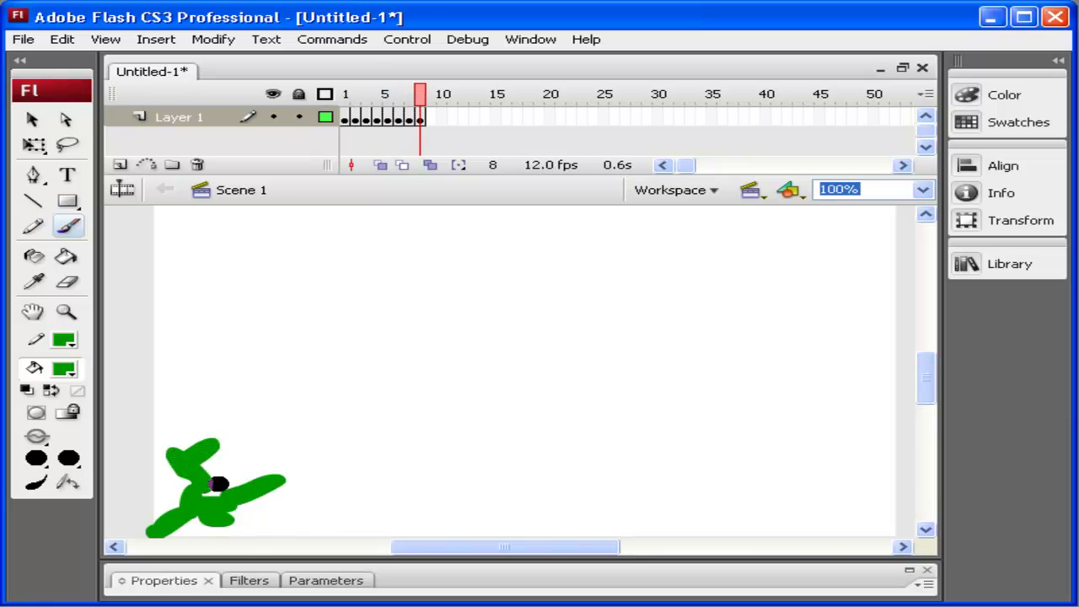
- Add keyframes 9–12, painting a left-side stroke, right branches and extending the top-left tip
key("F6")
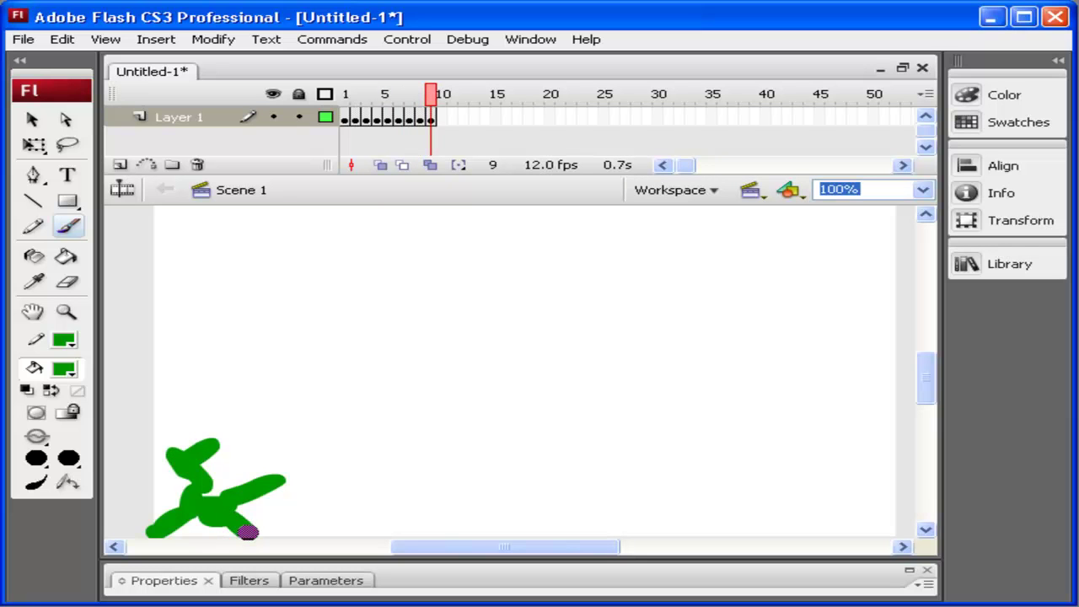
mouse_move(241, 527)
left_mouse_down()
mouse_move(284, 515)
mouse_move(270, 489)
mouse_move(298, 482)
mouse_move(271, 473)
mouse_move(277, 457)
left_mouse_up()
key("F6")
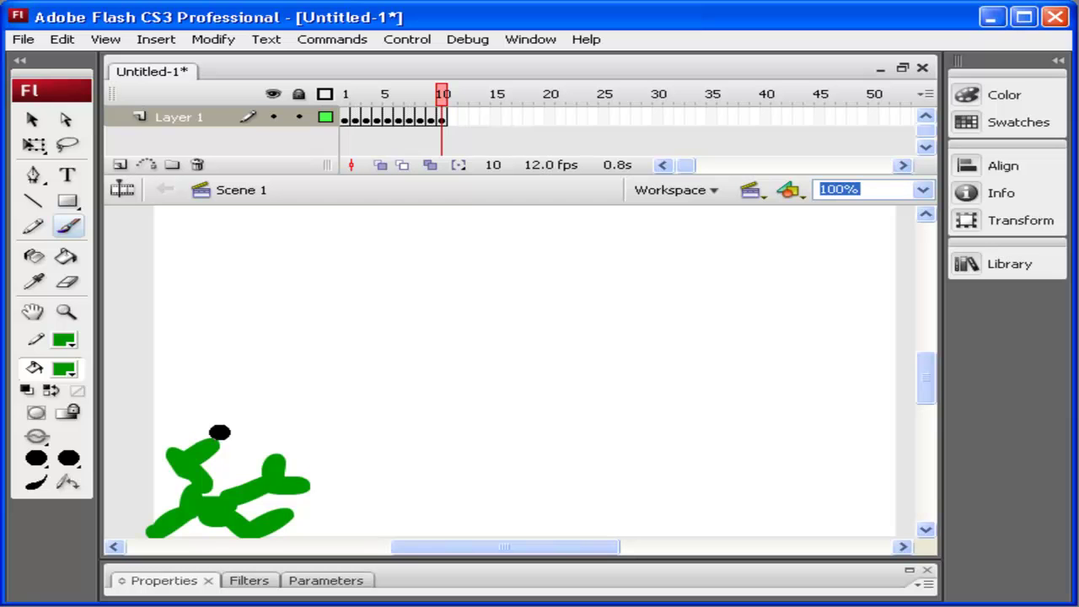
left_click_drag(212, 446, 237, 414)
mouse_move(178, 440)
left_mouse_down()
mouse_move(169, 441)
mouse_move(169, 414)
left_mouse_up()
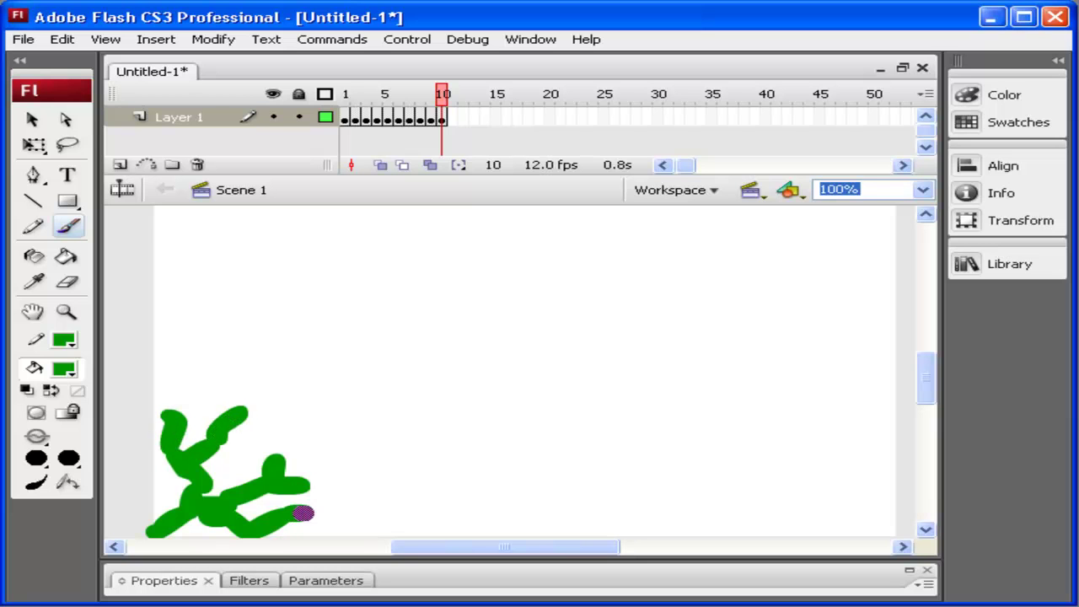
key("F6")
mouse_move(301, 508)
left_mouse_down()
mouse_move(335, 510)
mouse_move(311, 484)
mouse_move(335, 475)
left_mouse_up()
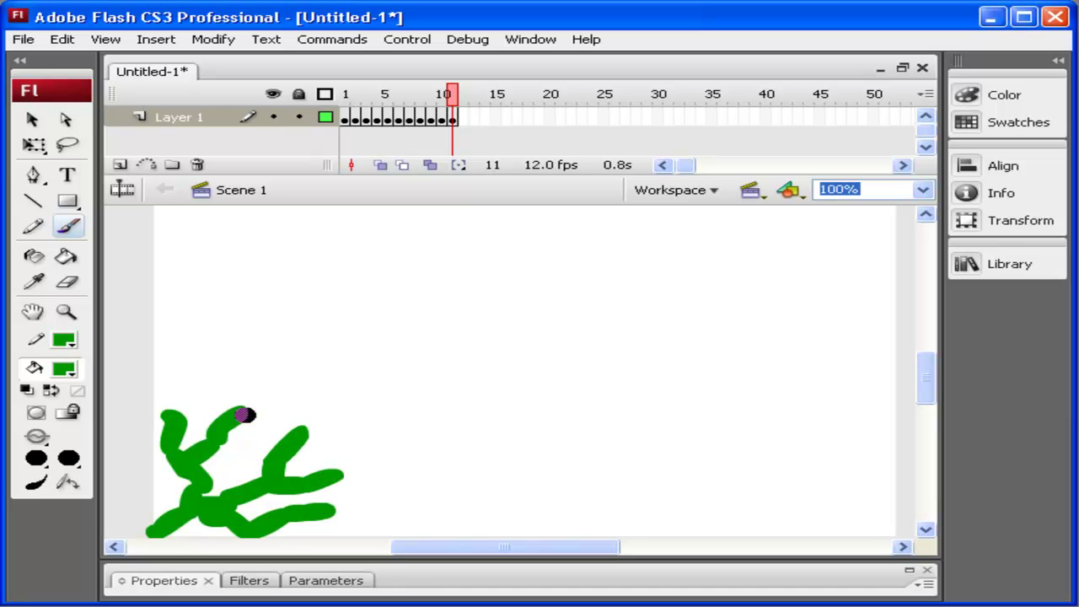
mouse_move(238, 415)
left_mouse_down()
mouse_move(263, 404)
mouse_move(228, 398)
left_mouse_up()
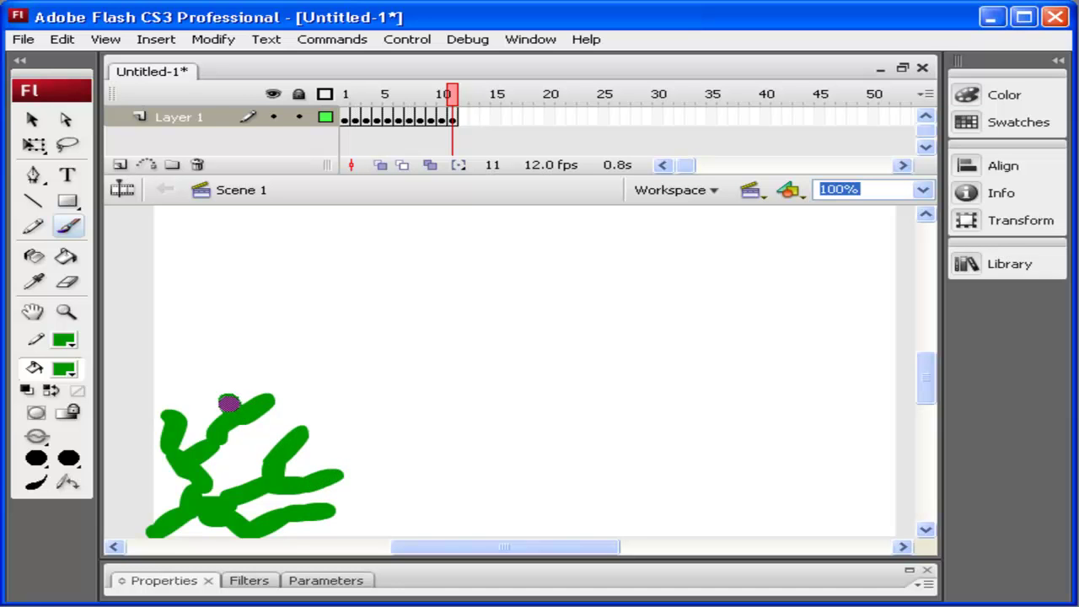
key("F6")
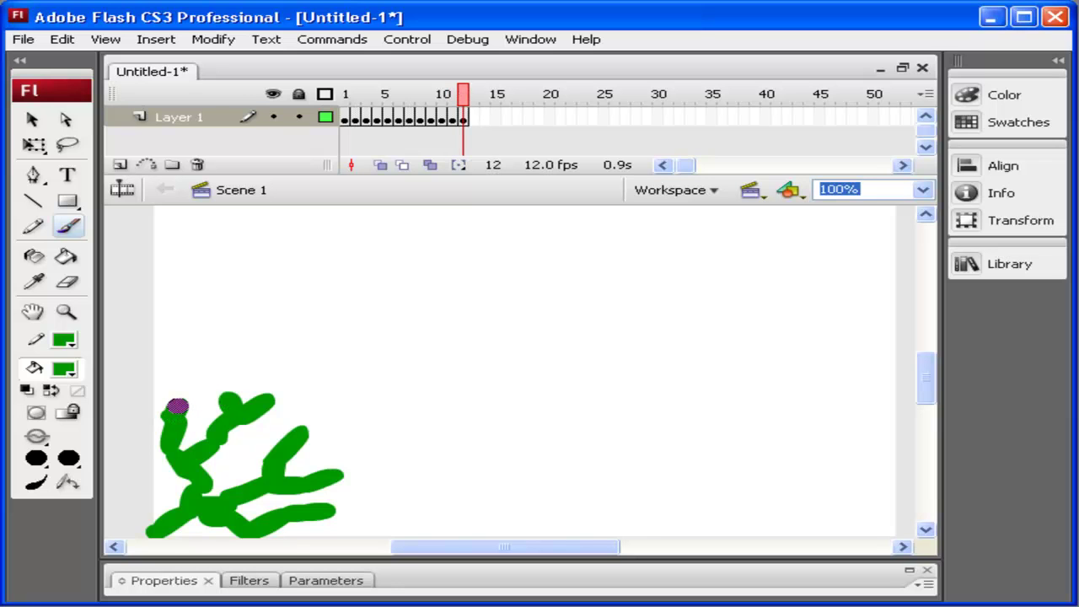
mouse_move(177, 407)
left_mouse_down()
mouse_move(221, 389)
mouse_move(225, 352)
left_mouse_up()
- Add keyframes 13–16, lengthening the right branches and adding a new rightward branch
key("F6")
key("F6")
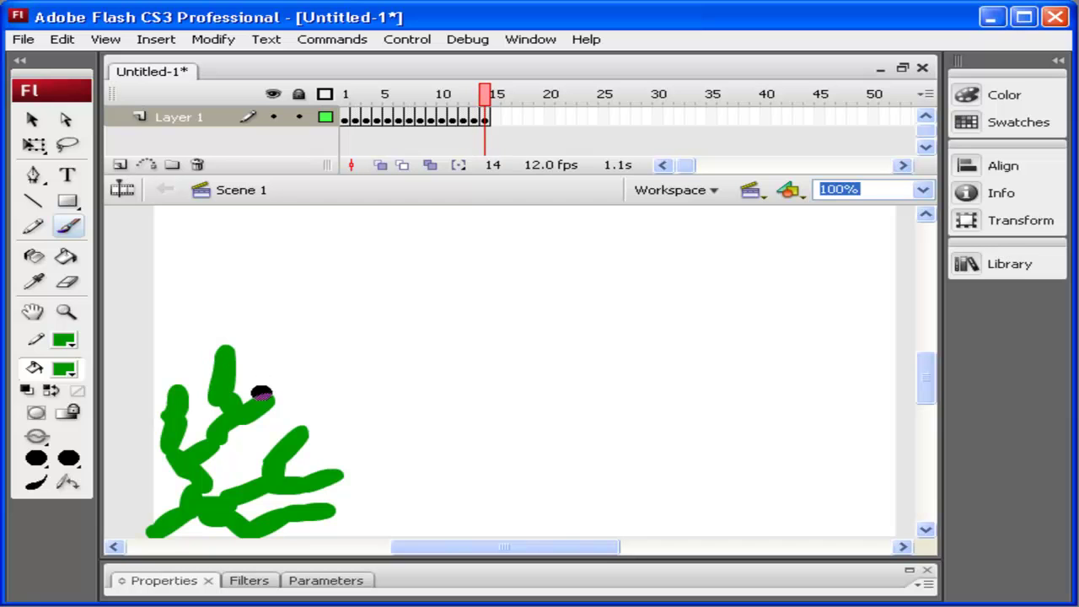
left_click_drag(258, 393, 288, 379)
key("F6")
left_click_drag(311, 431, 358, 406)
key("F6")
left_click_drag(338, 471, 379, 466)
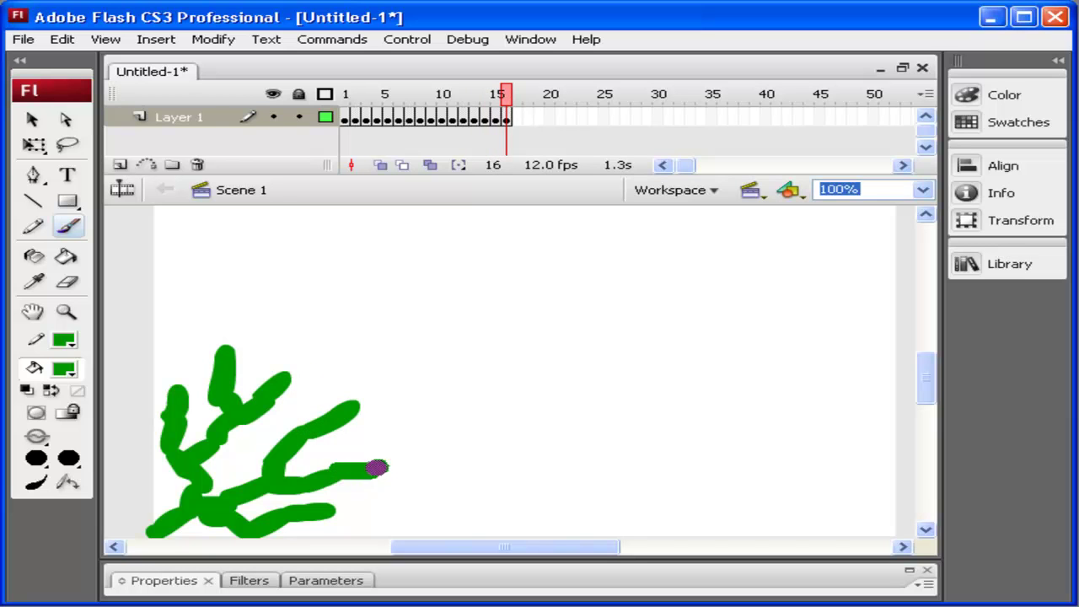
- Add keyframes 17–18, extending the lower, upper and left branches and adding new strokes
key("F6")
left_click_drag(334, 512, 381, 507)
key("F6")
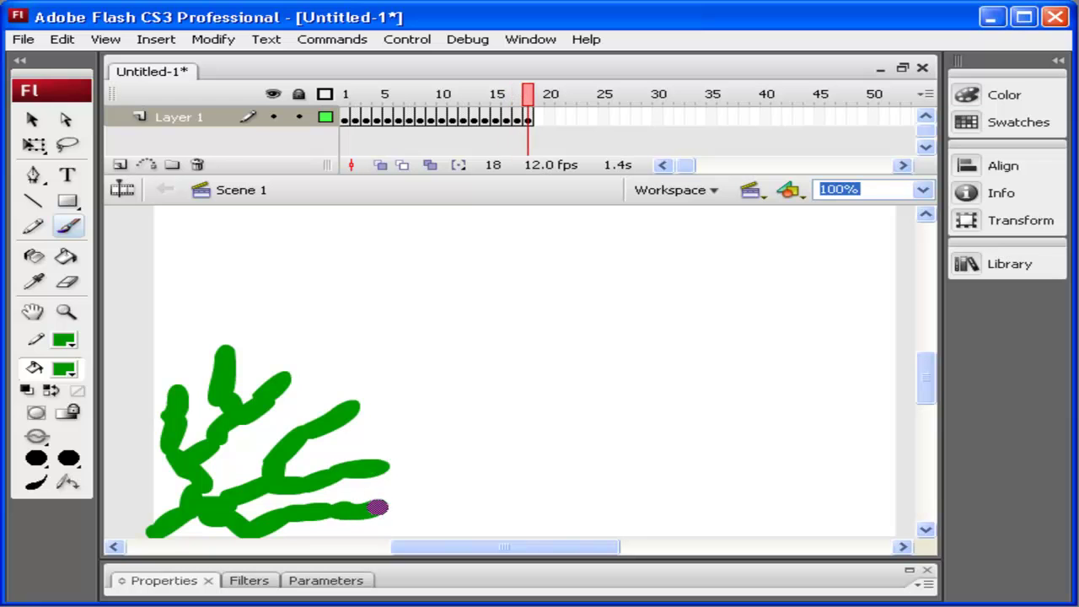
left_click_drag(379, 468, 411, 474)
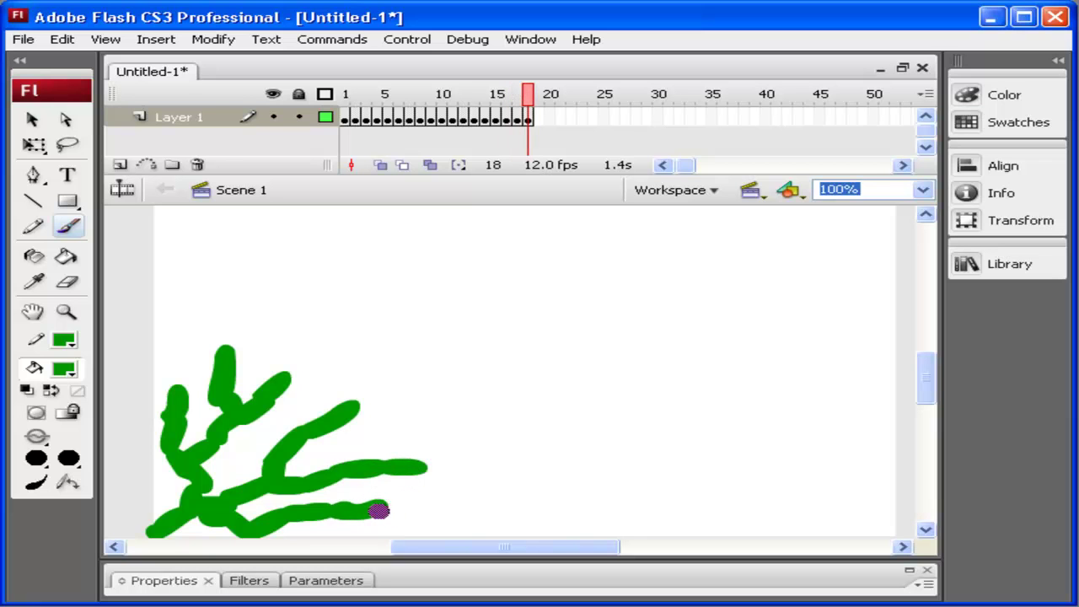
left_click_drag(379, 508, 461, 491)
left_click_drag(363, 407, 457, 378)
left_click_drag(282, 380, 371, 338)
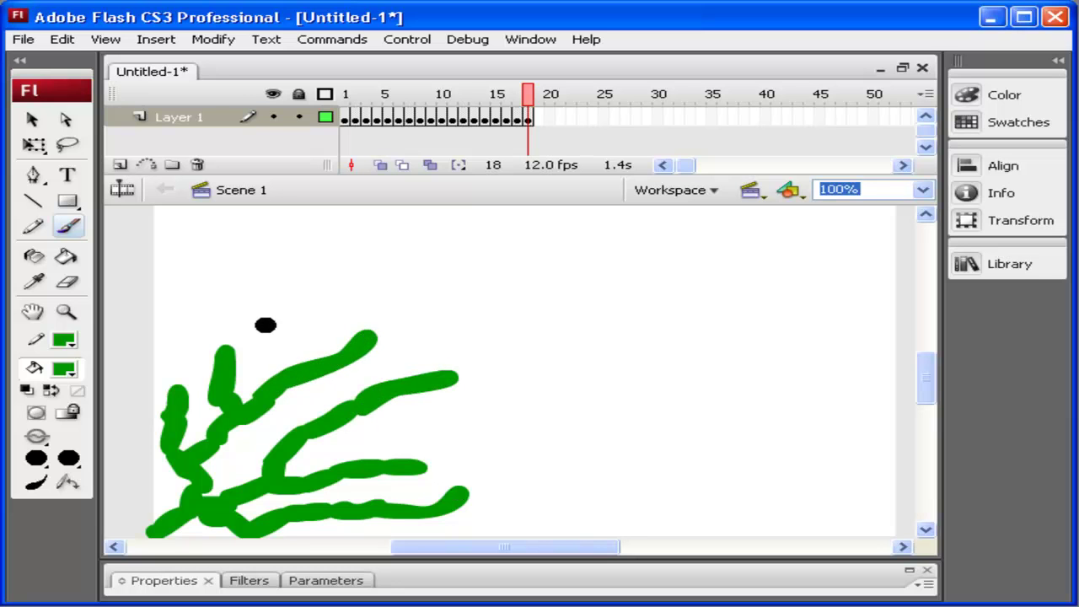
left_click_drag(231, 352, 304, 292)
mouse_move(178, 389)
left_mouse_down()
mouse_move(199, 298)
mouse_move(180, 268)
mouse_move(190, 230)
left_mouse_up()
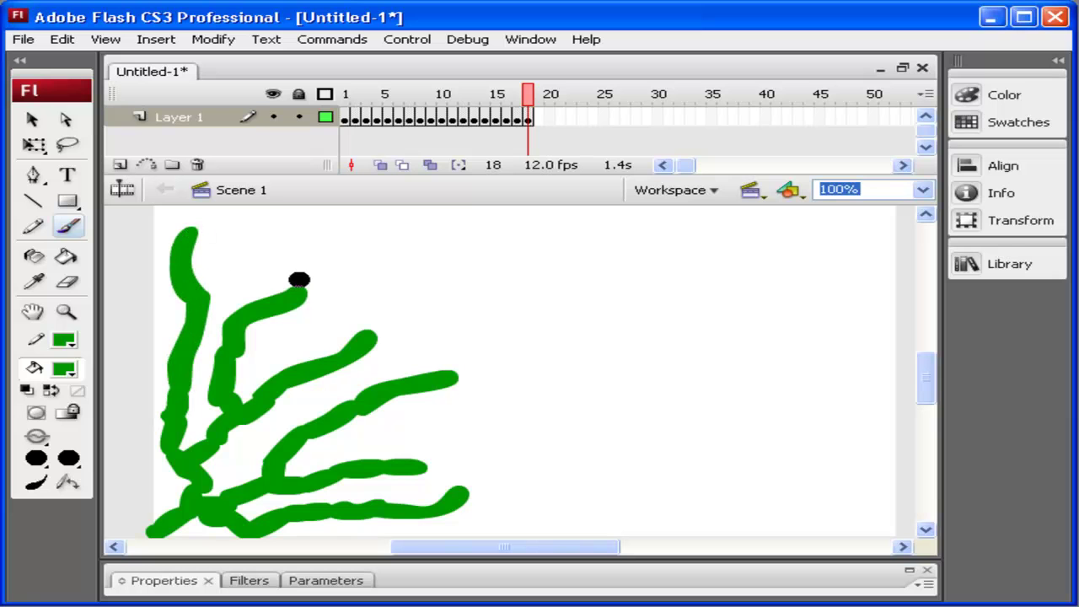
left_click_drag(284, 292, 320, 255)
- Add keyframes 19 and 20, extending every branch tip and adding new strokes to finish the plant
key("F6")
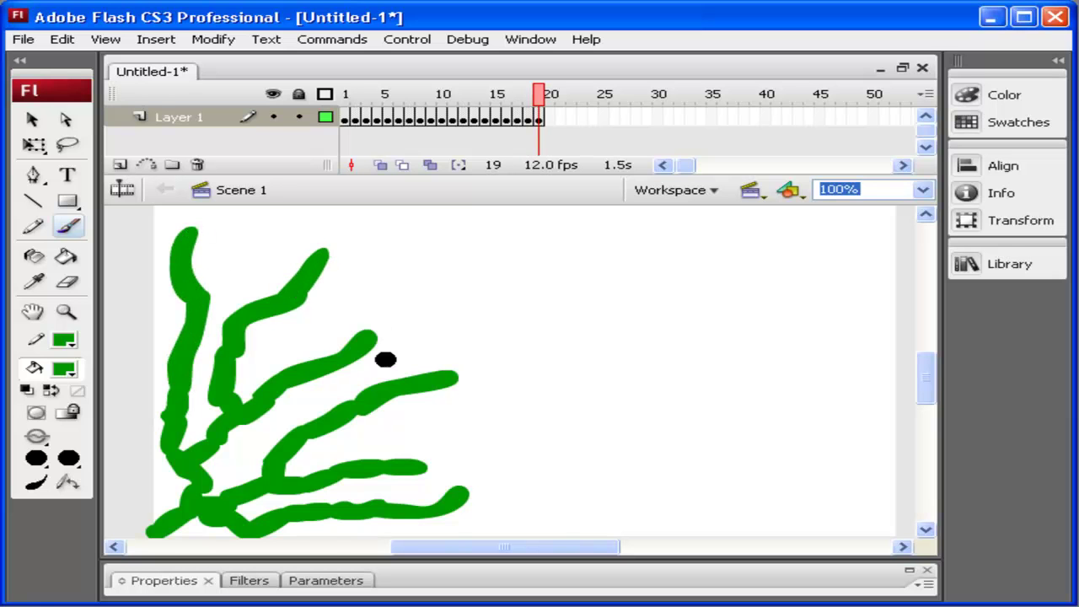
left_click_drag(374, 345, 426, 281)
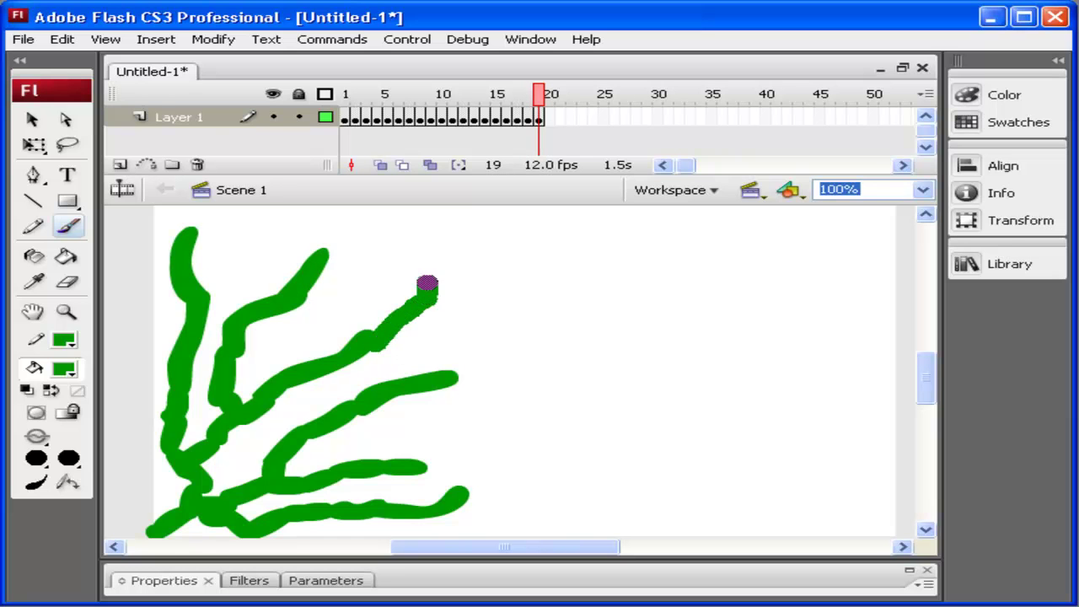
key("F6")
left_click_drag(455, 382, 537, 332)
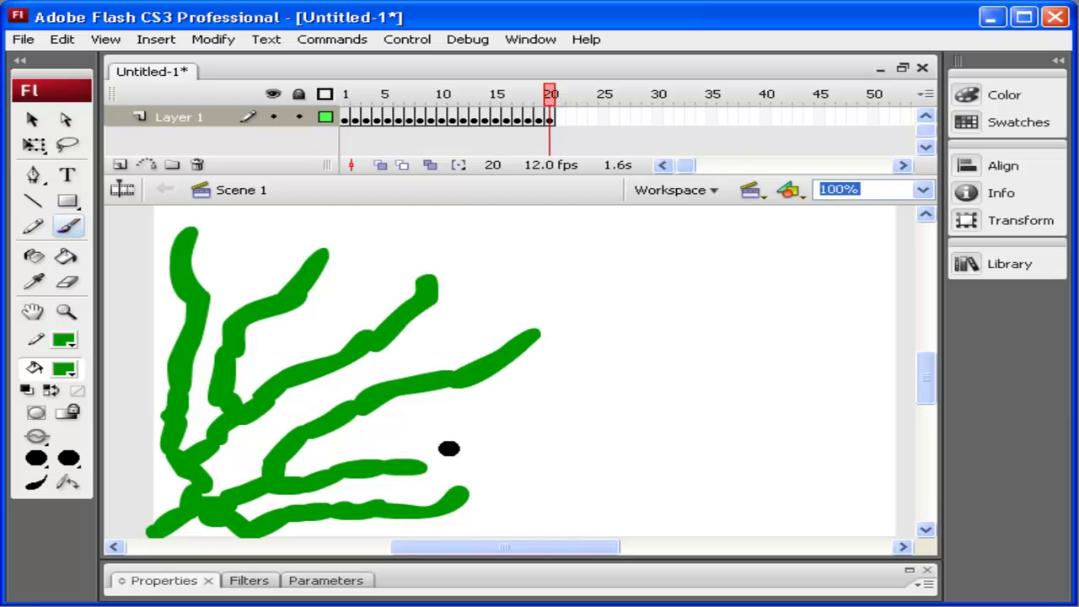
left_click_drag(412, 477, 539, 404)
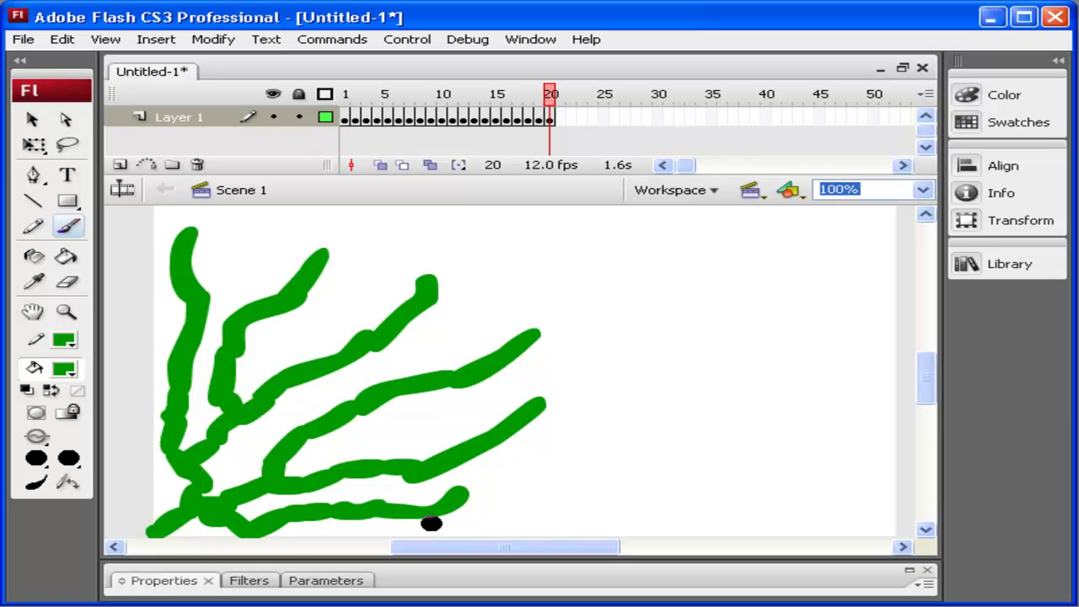
left_click_drag(451, 503, 638, 457)
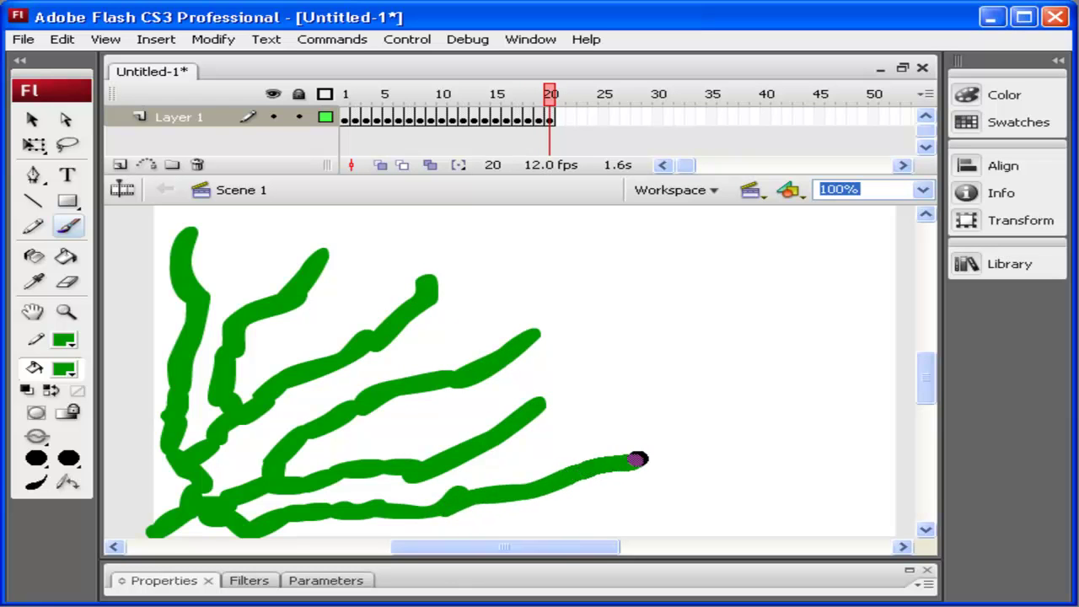
left_click_drag(542, 399, 592, 371)
left_click_drag(539, 342, 638, 291)
left_click_drag(413, 270, 493, 236)
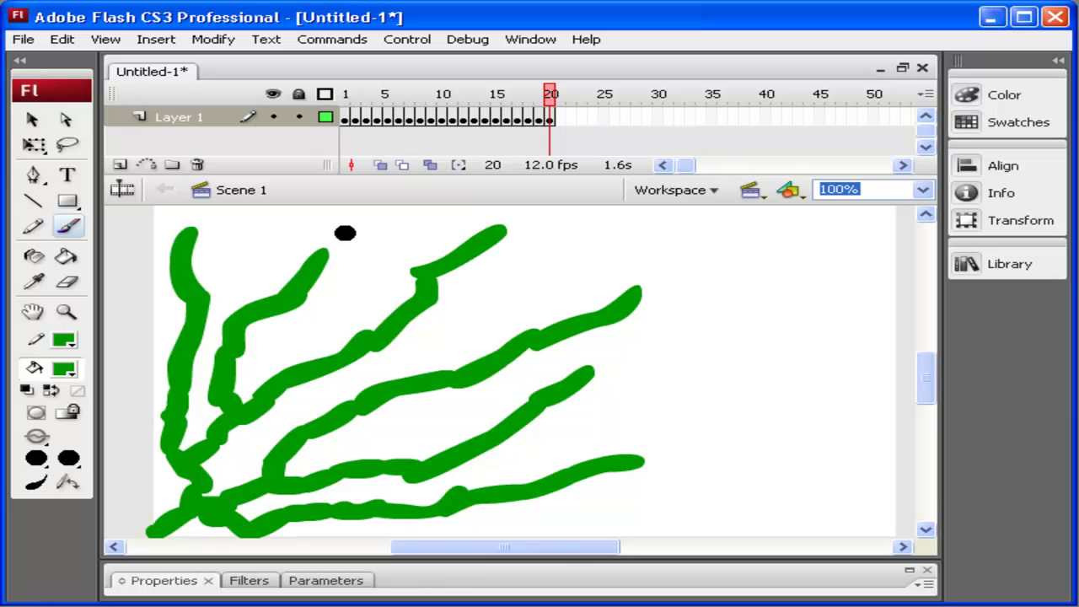
left_click_drag(329, 248, 376, 218)
left_click_drag(195, 227, 251, 221)
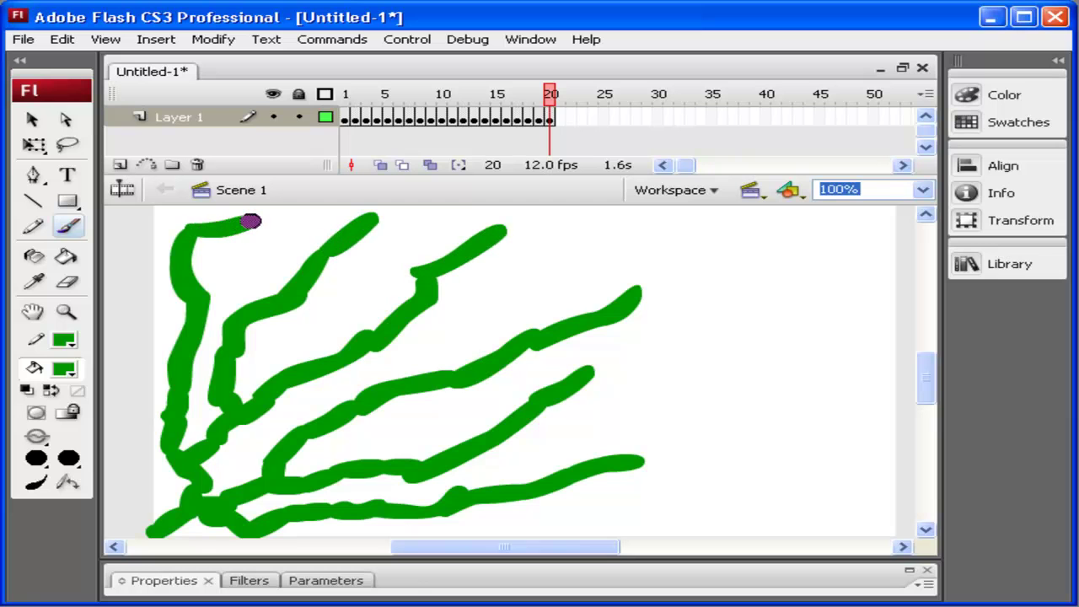
left_click(552, 99)
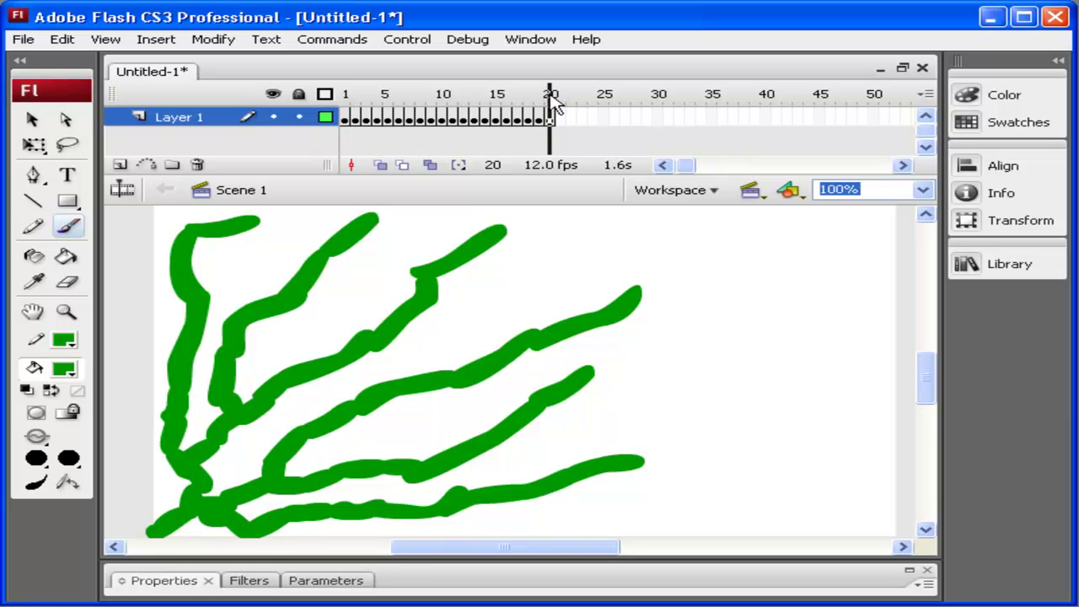
mouse_move(552, 99)
left_mouse_down()
mouse_move(349, 108)
mouse_move(446, 89)
mouse_move(527, 22)
mouse_move(552, 85)
mouse_move(278, 89)
left_mouse_up()
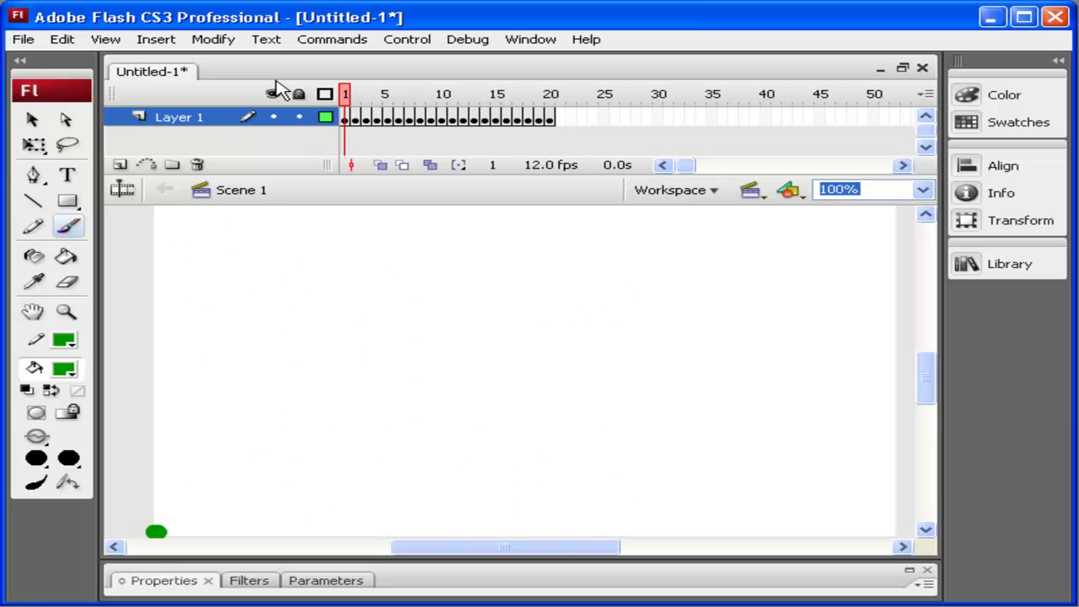
key("Return")
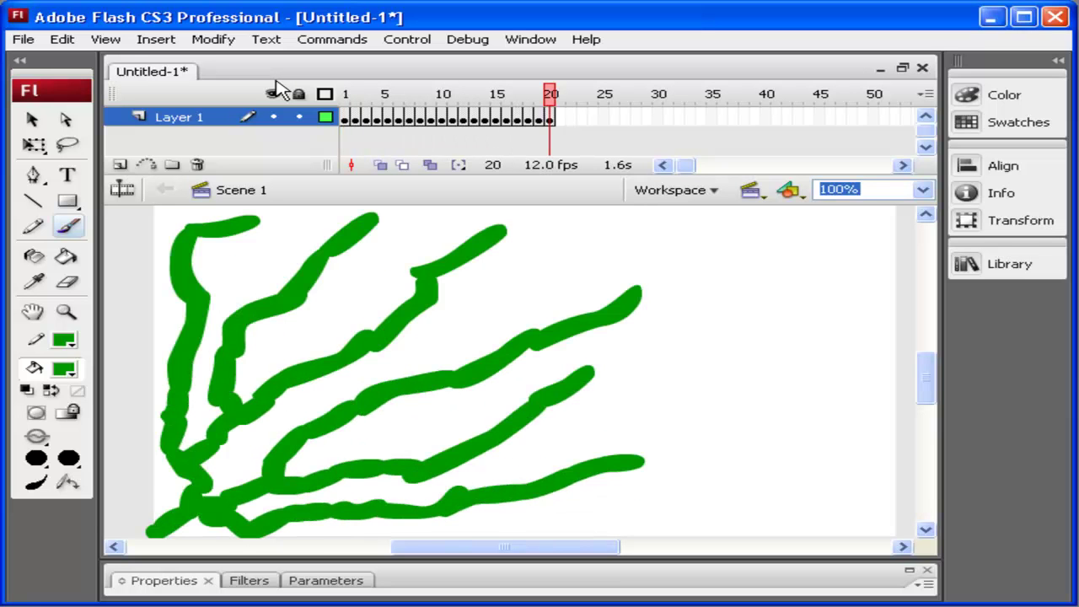
key("Return")
- In Save As, create a new Desktop folder named flash and open it
left_click(19, 42)
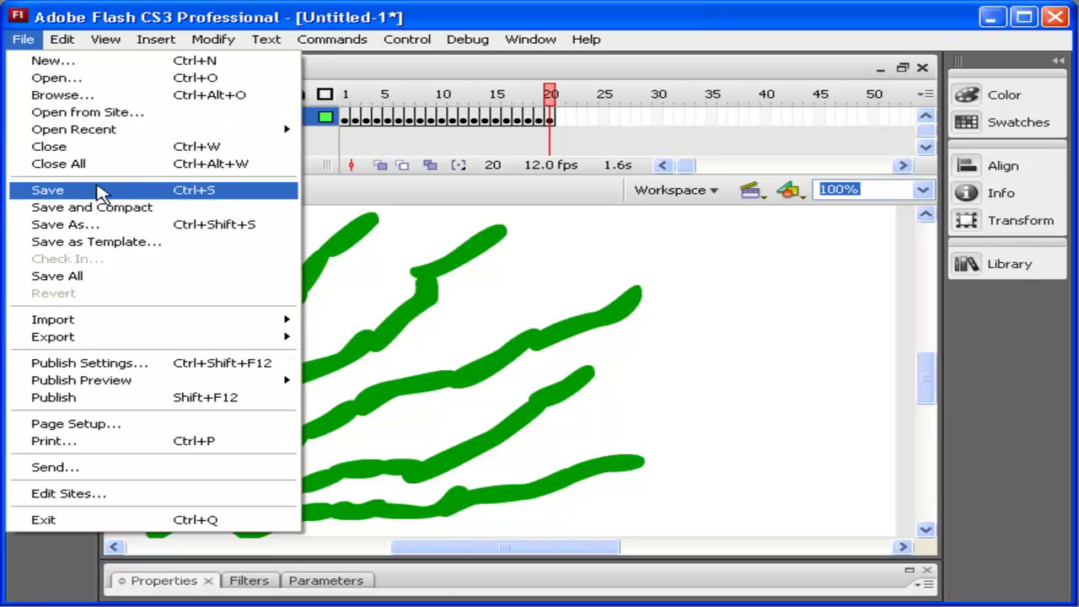
left_click(138, 194)
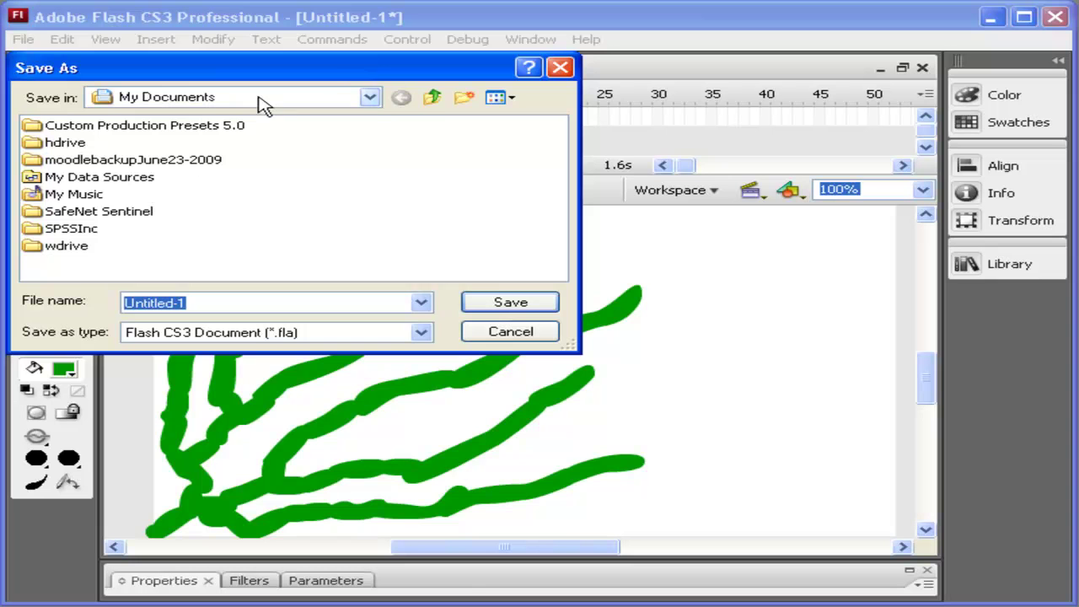
left_click(433, 100)
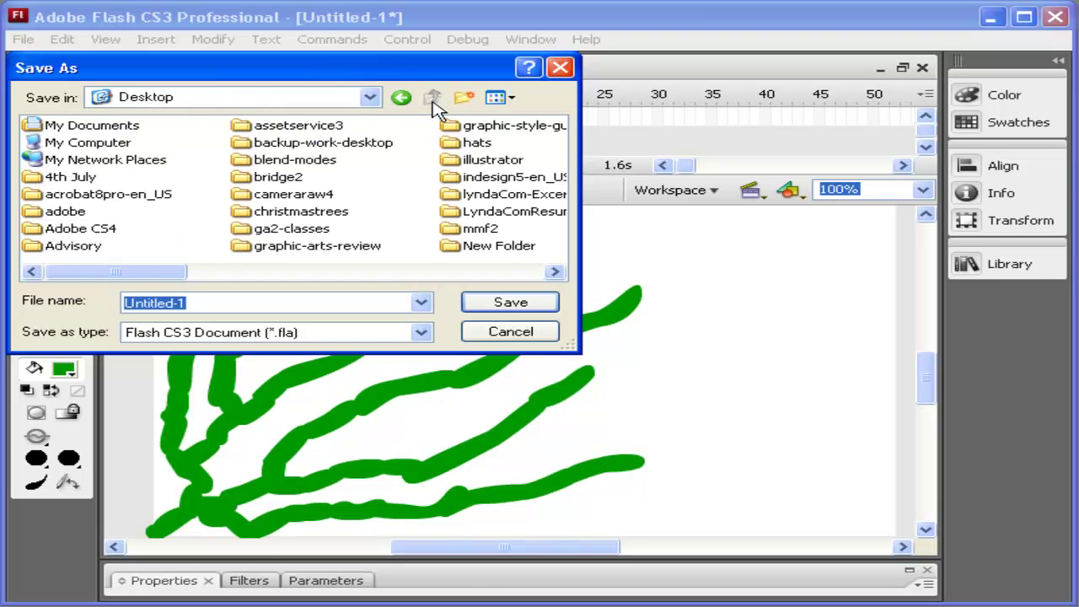
left_click(466, 97)
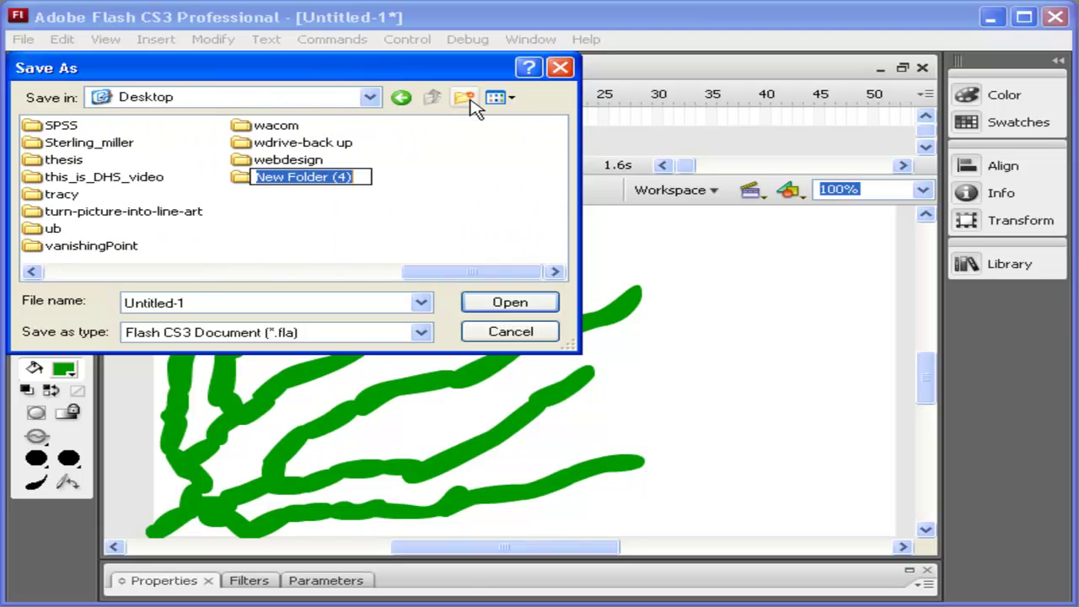
type("flash")
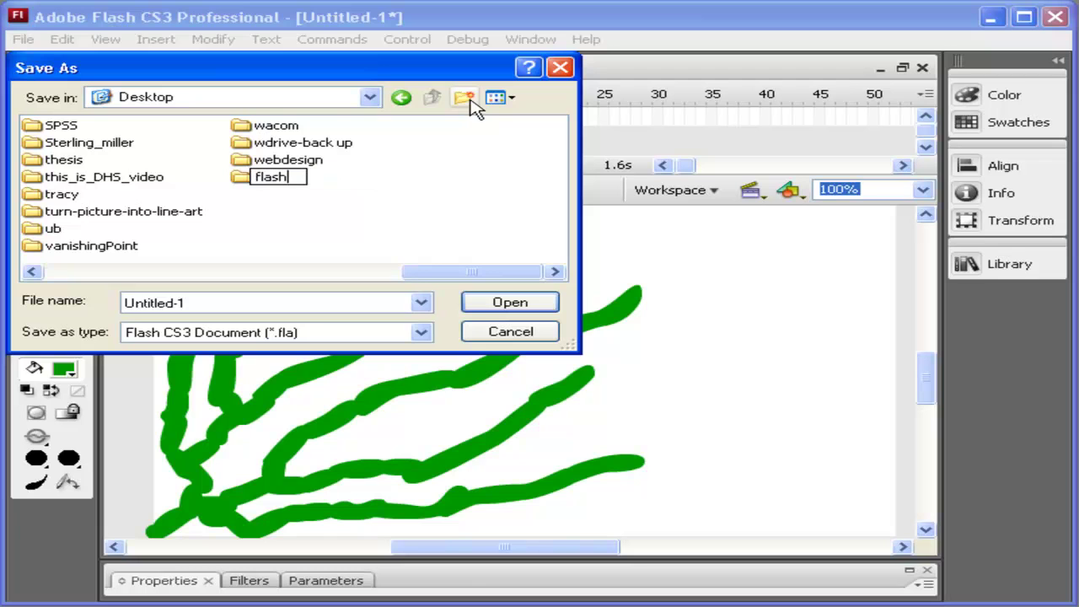
left_click(284, 175)
double_click(250, 178)
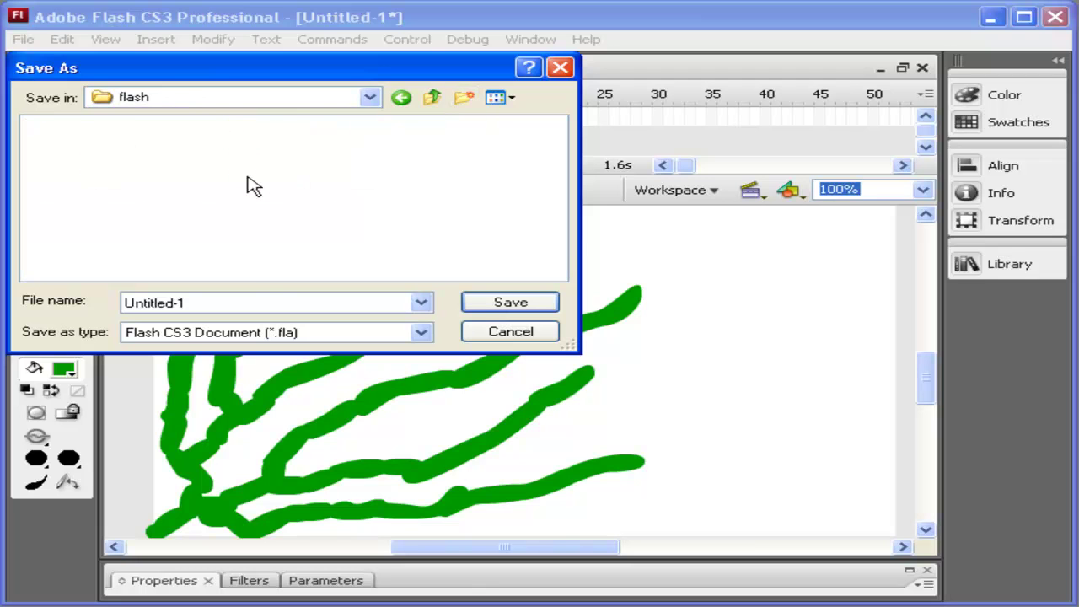
- Save the file as miller-frame-animation.fla there and return to the first frame
double_click(255, 302)
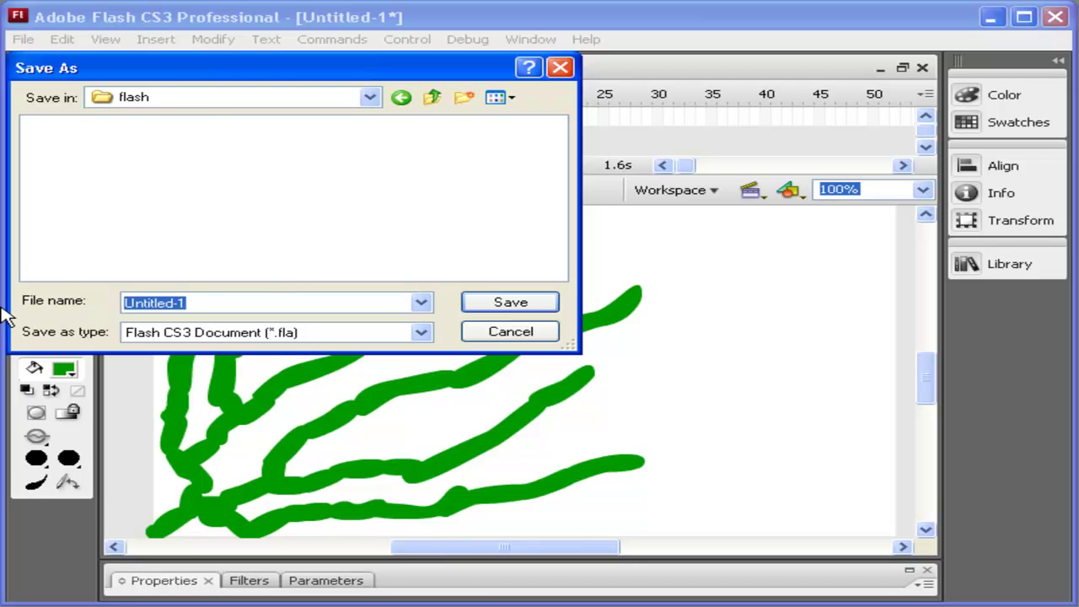
type("miller-")
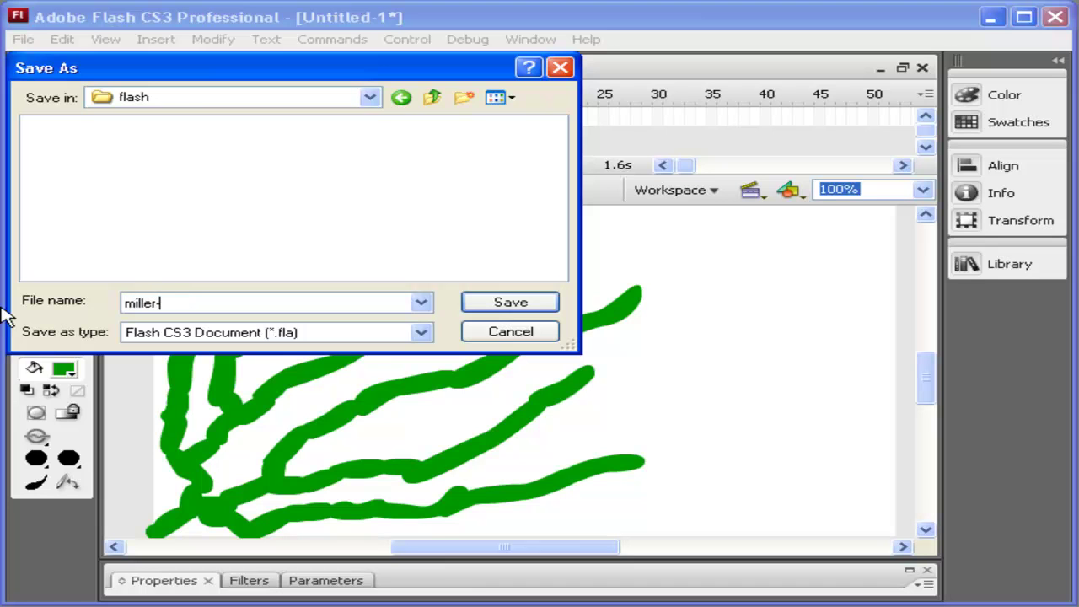
type("frame-animation")
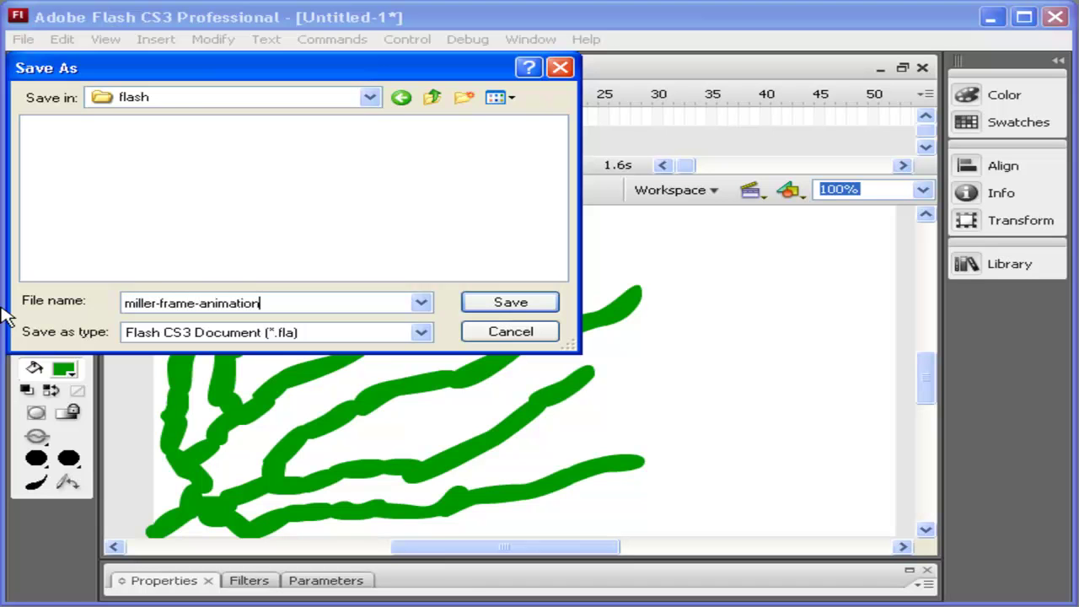
key("Return")
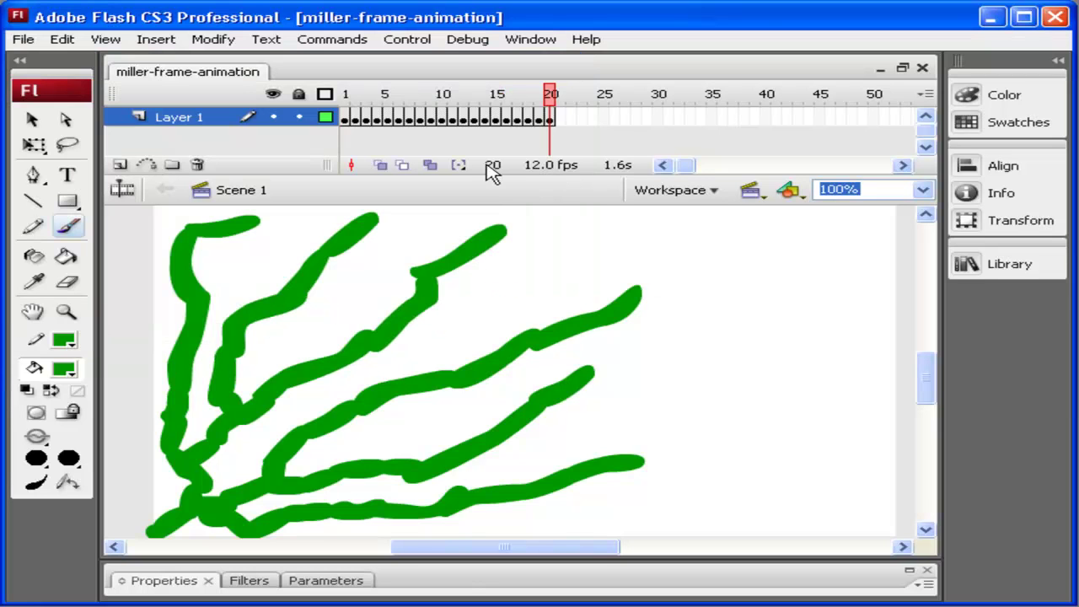
left_click_drag(549, 95, 343, 101)
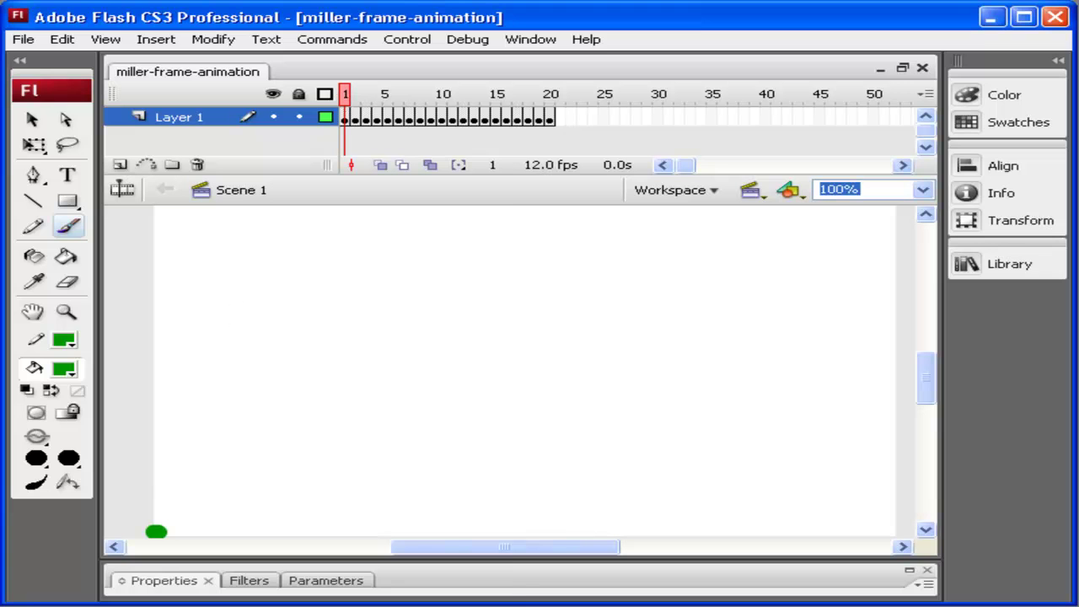
key("super")
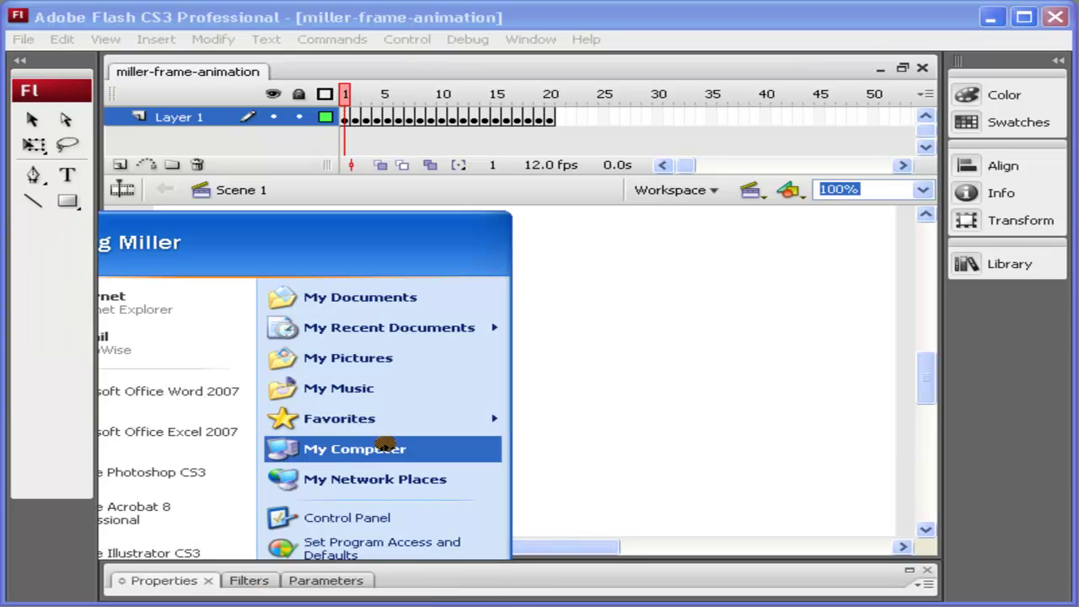
- Check that the Desktop flash folder contains miller-frame-animation, then return to Flash
left_click(383, 448)
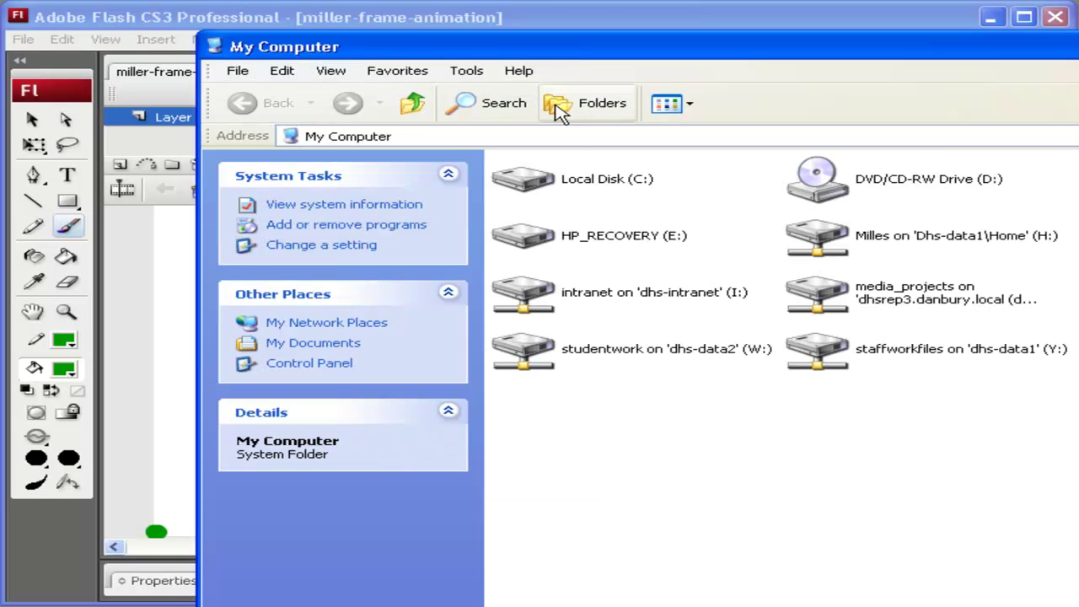
left_click(421, 108)
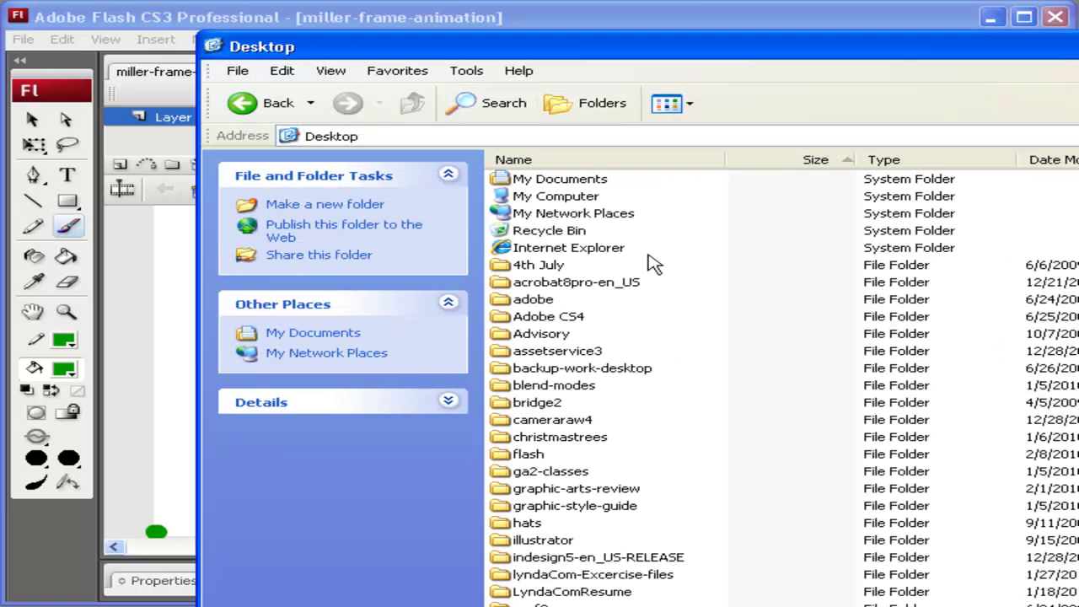
left_click(531, 454)
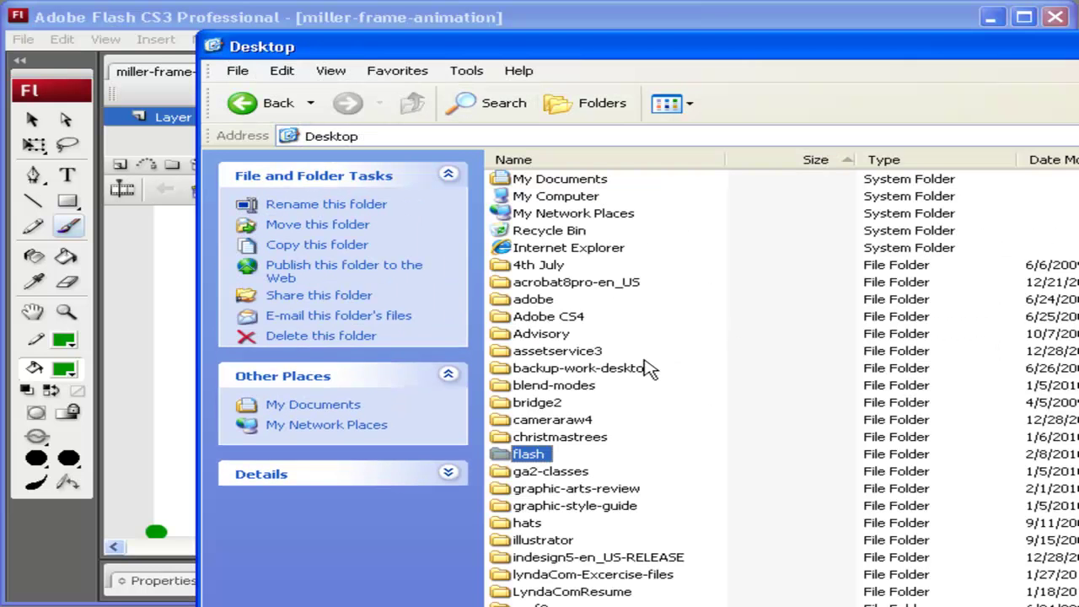
double_click(532, 455)
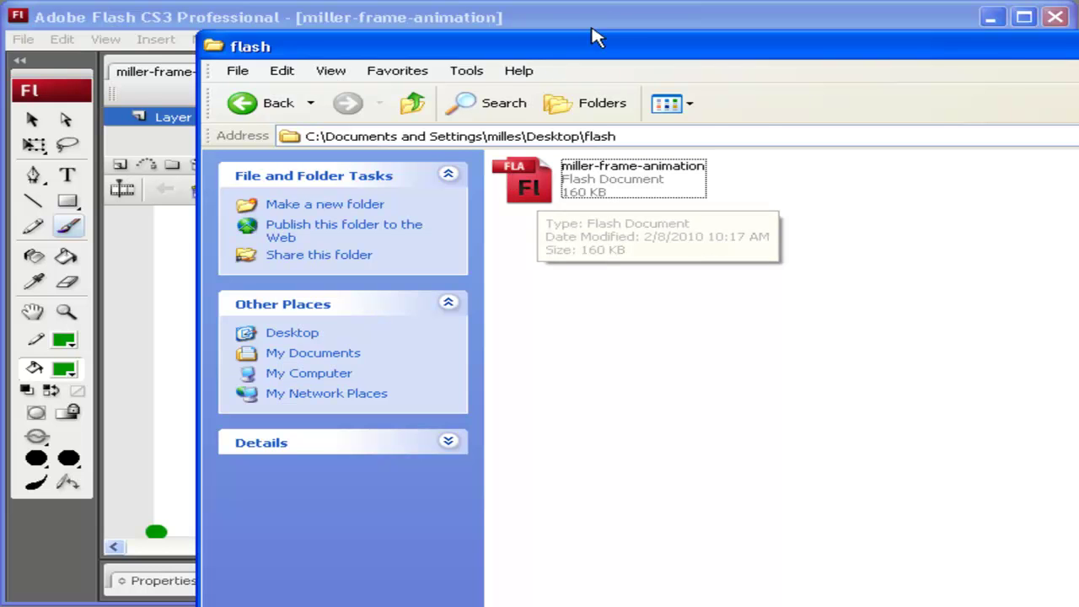
left_click(618, 22)
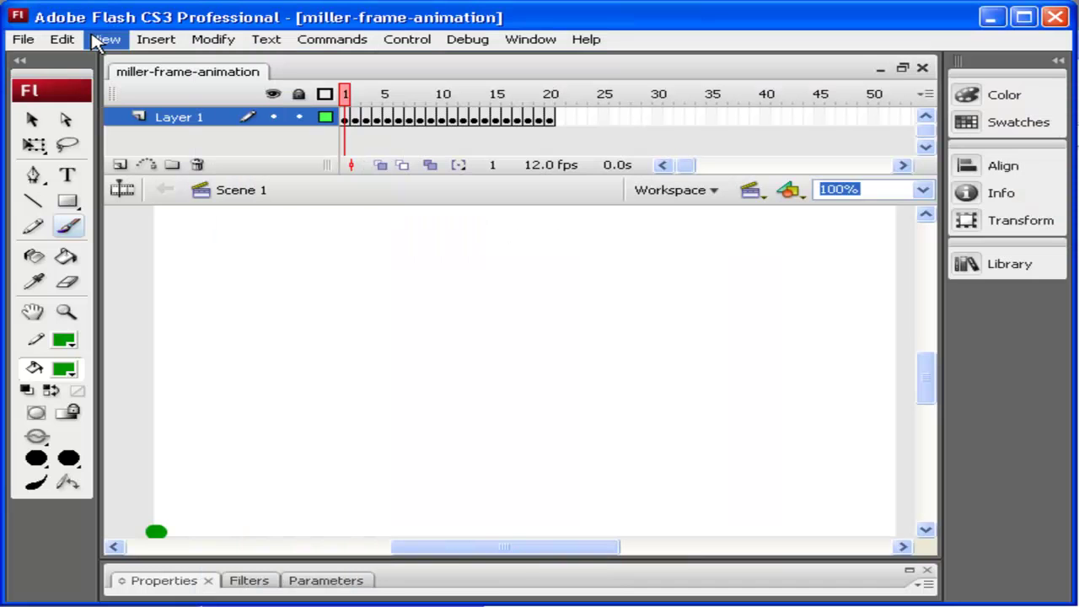
- In Publish Settings, uncheck HTML (.html) so only Flash (.swf) is output
left_click(23, 42)
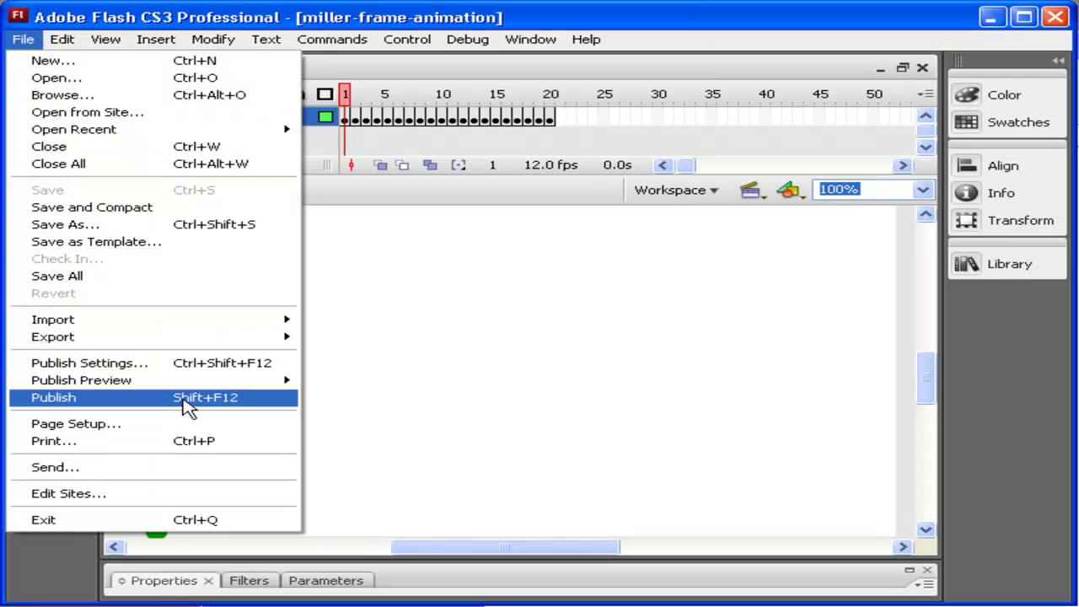
left_click(217, 360)
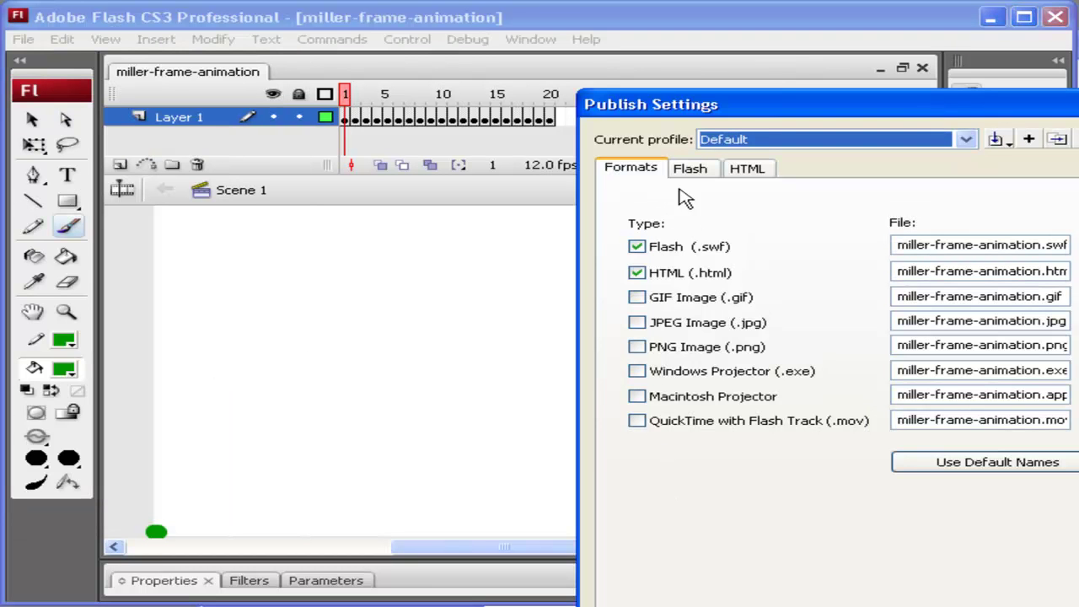
left_click(635, 276)
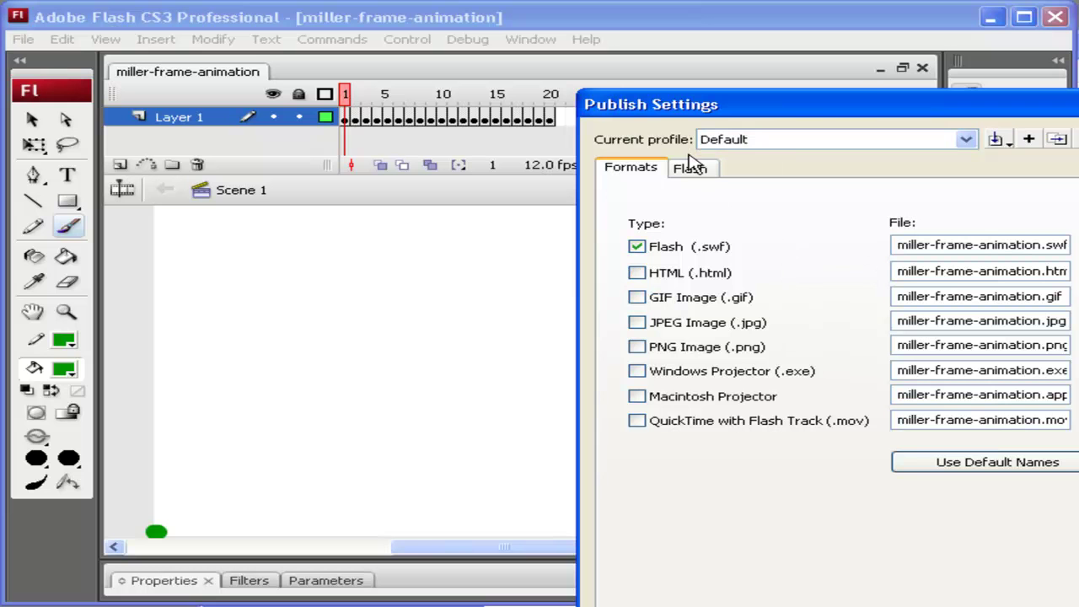
left_click_drag(908, 108, 662, 11)
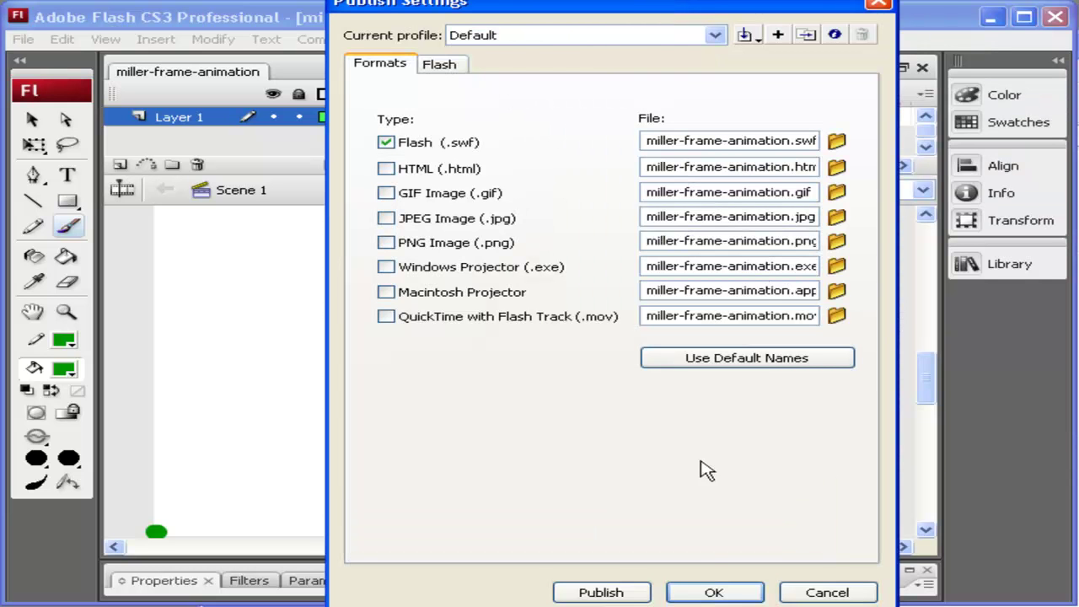
- Publish the miller-frame-animation SWF and confirm it sits beside the FLA in the flash folder
left_click(749, 592)
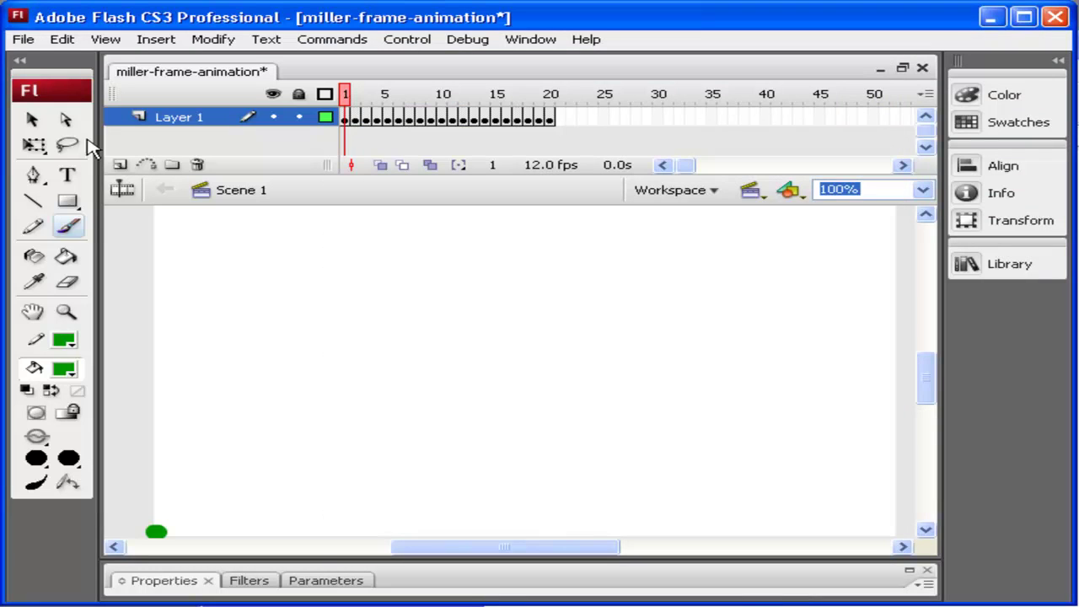
left_click(37, 40)
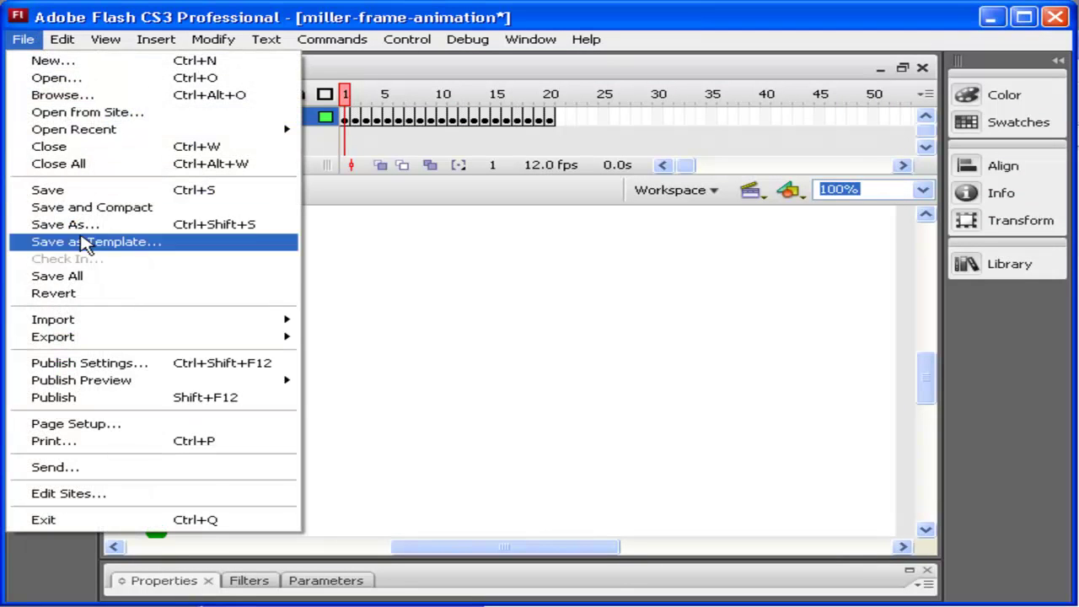
left_click(119, 404)
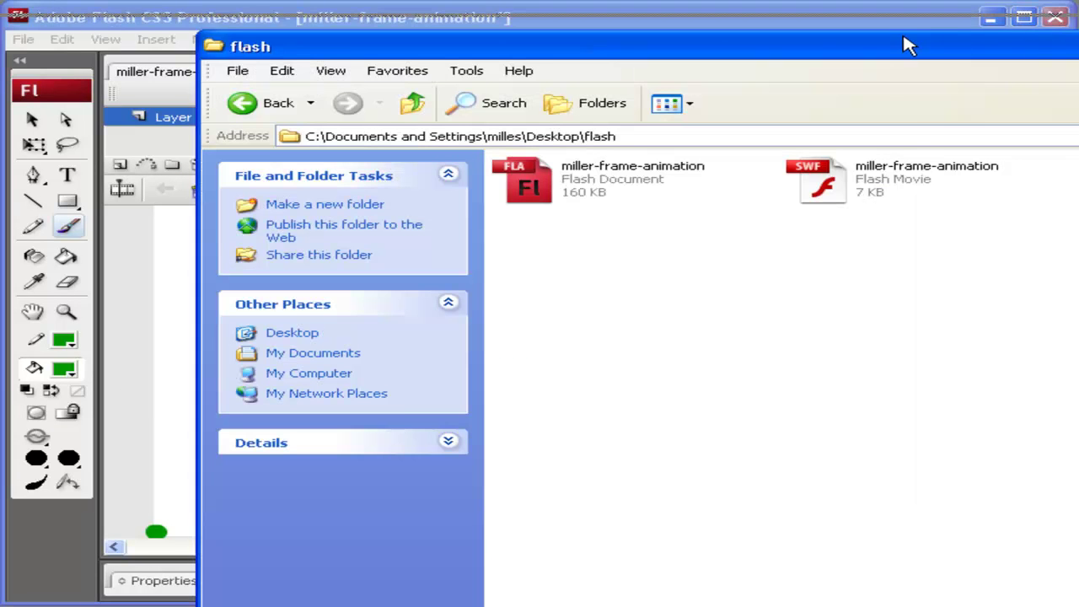
left_click_drag(908, 47, 679, 31)
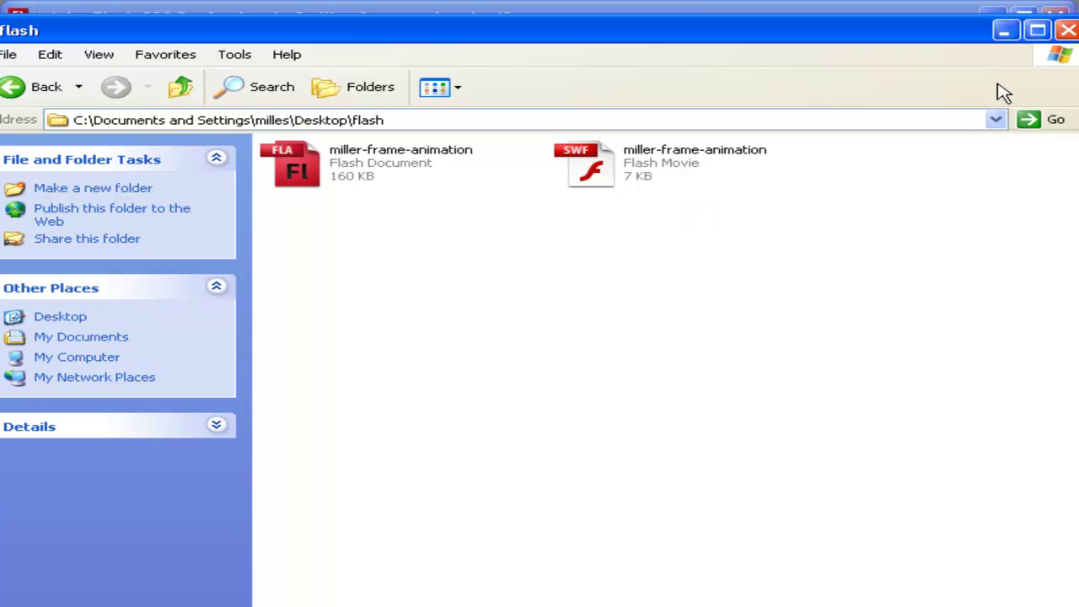
left_click(1067, 34)
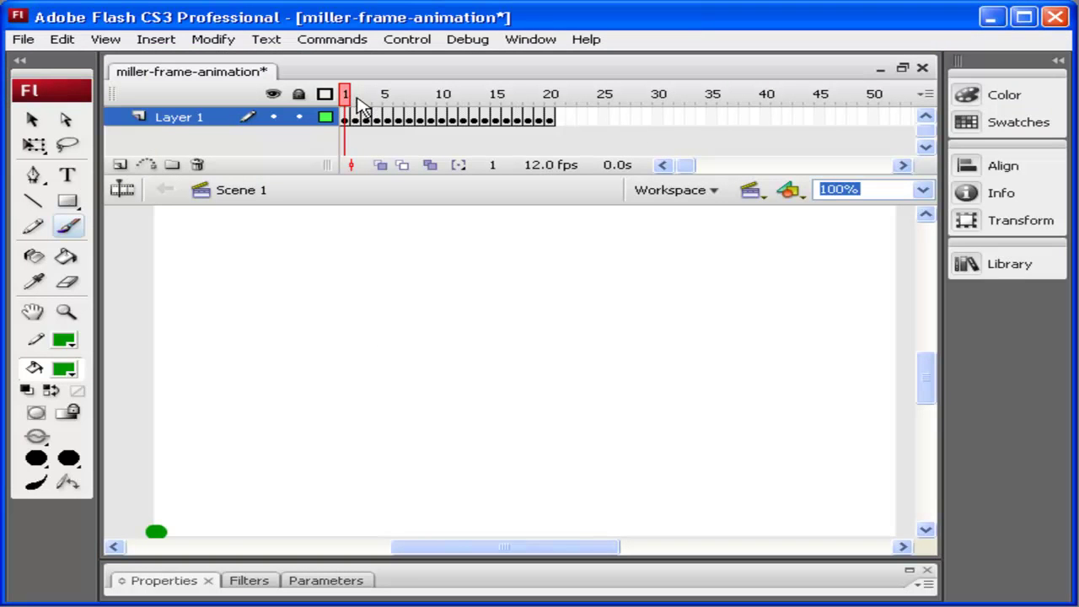
mouse_move(349, 100)
left_mouse_down()
mouse_move(558, 96)
mouse_move(344, 97)
left_mouse_up()
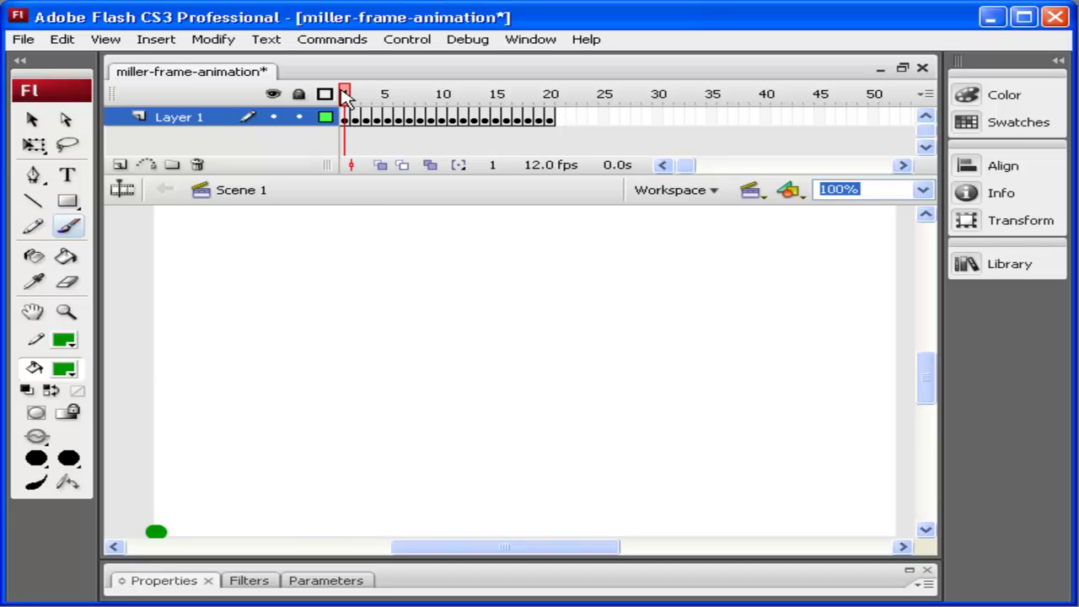